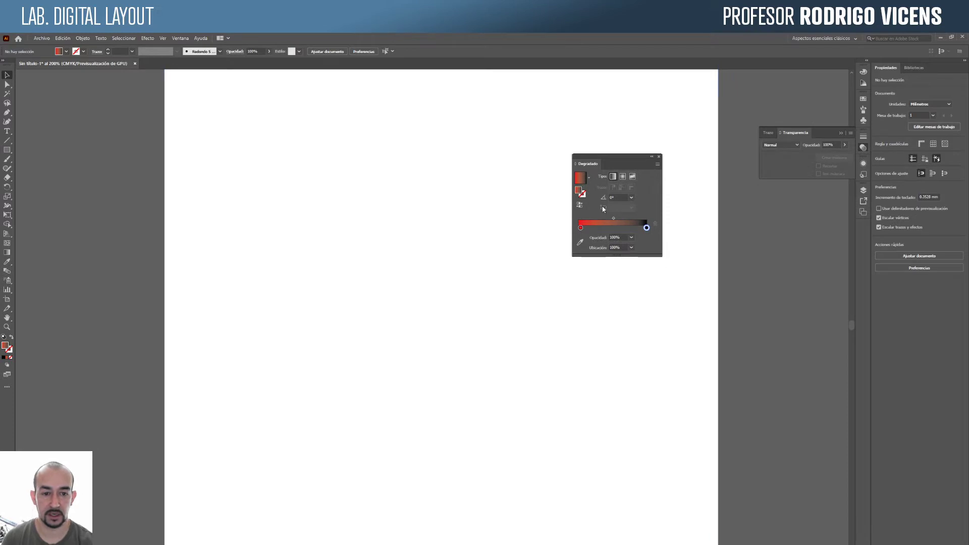
{"action": "left_click", "coordinate": [575, 164]}
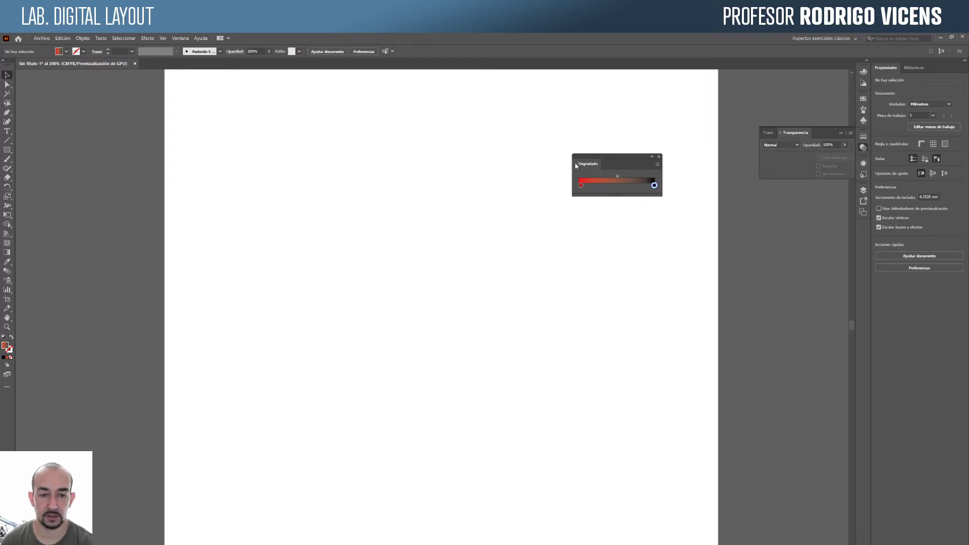
{"action": "left_click", "coordinate": [576, 164]}
{"action": "left_click", "coordinate": [576, 165]}
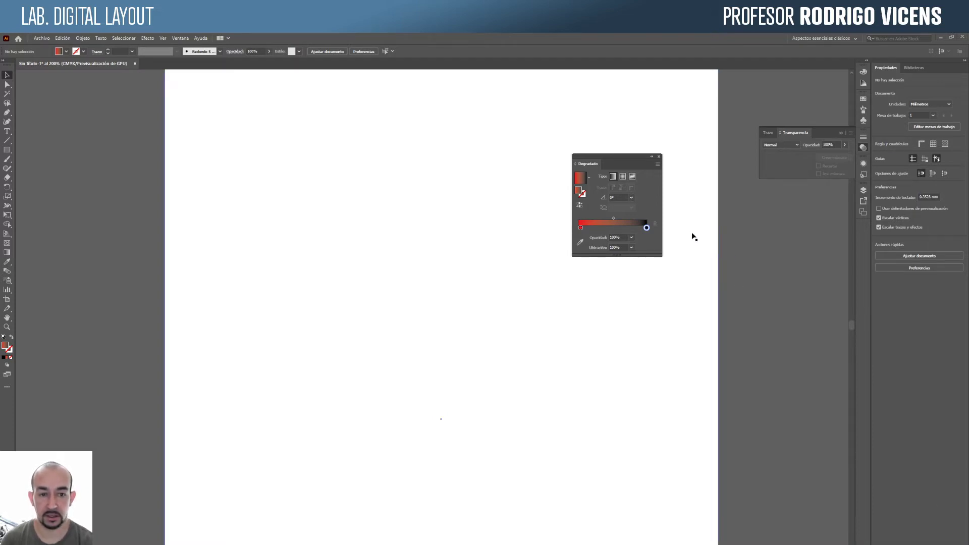
- Draw a square about 64.2 mm wide in the artboard's upper middle and reset it to the default white fill and black stroke
{"action": "left_click", "coordinate": [8, 151]}
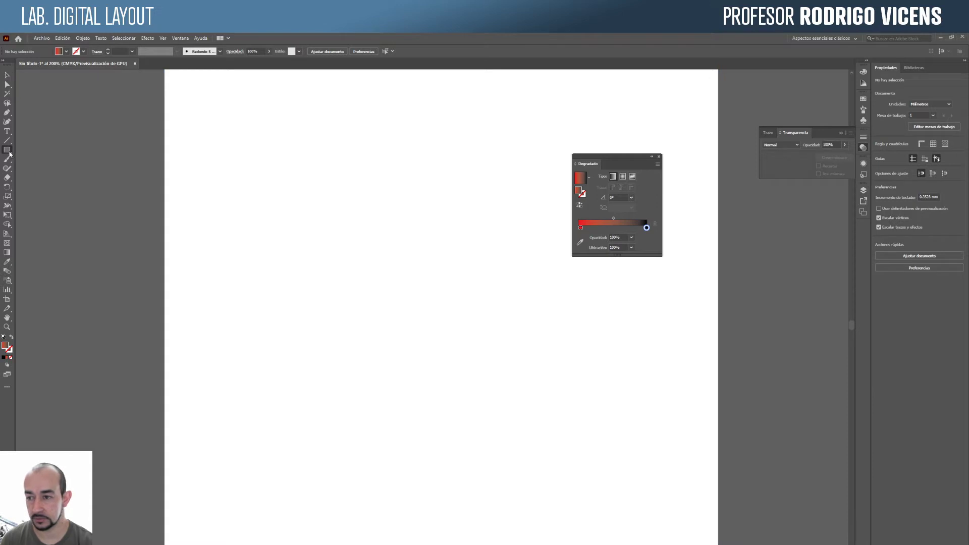
{"action": "left_click", "coordinate": [50, 150]}
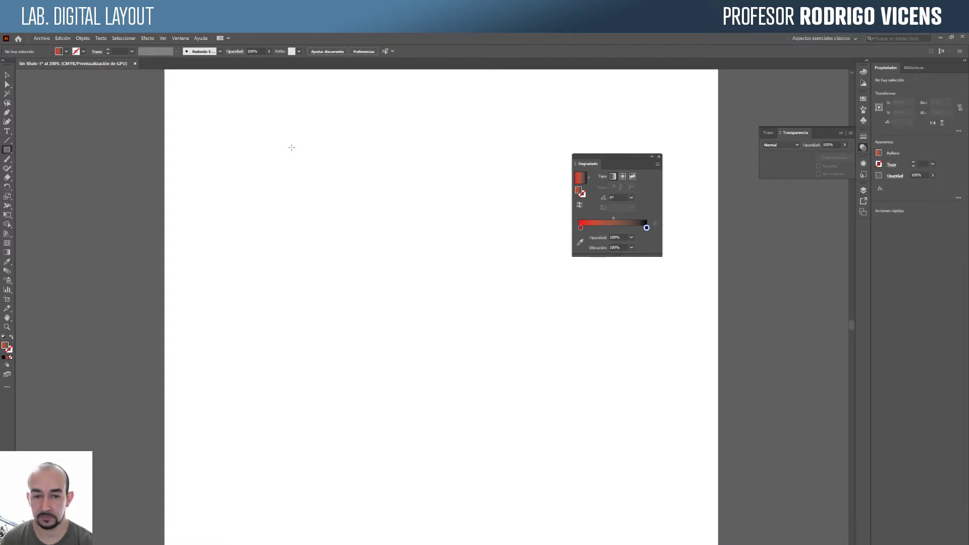
{"action": "left_click_drag", "start_coordinate": [294, 128], "coordinate": [522, 314]}
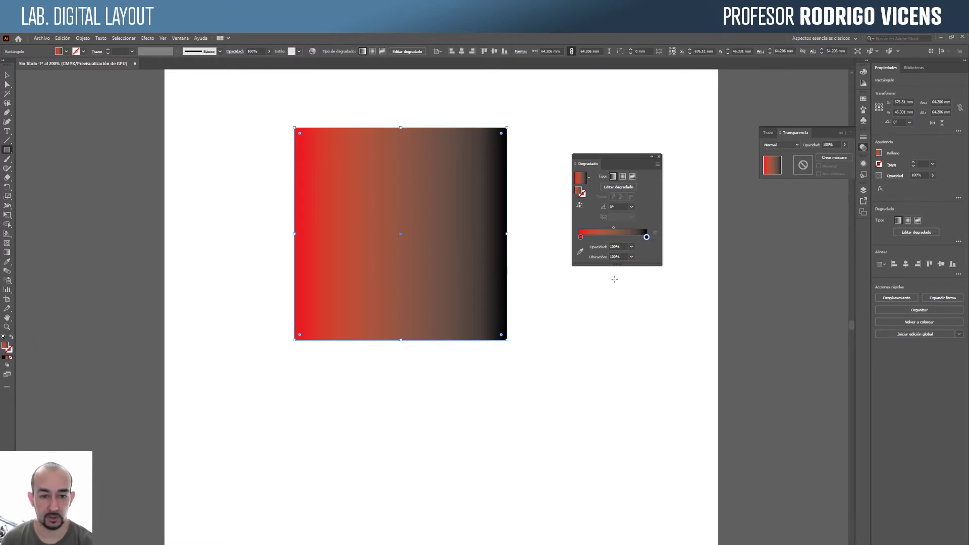
{"action": "left_click", "coordinate": [4, 337]}
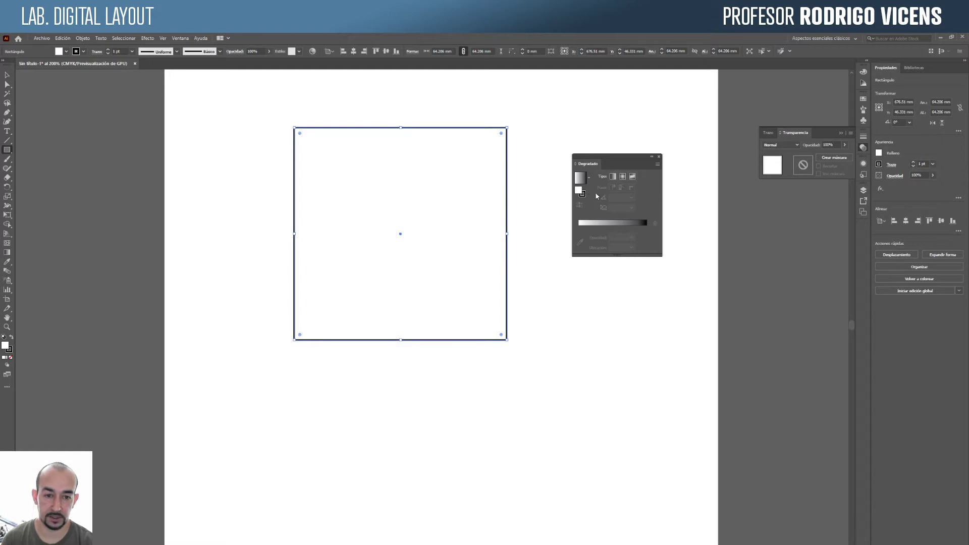
- Float the Swatches panel above and the Color panel below the Gradient panel, and expand the Color panel to show its CMYK sliders
{"action": "left_click", "coordinate": [867, 97]}
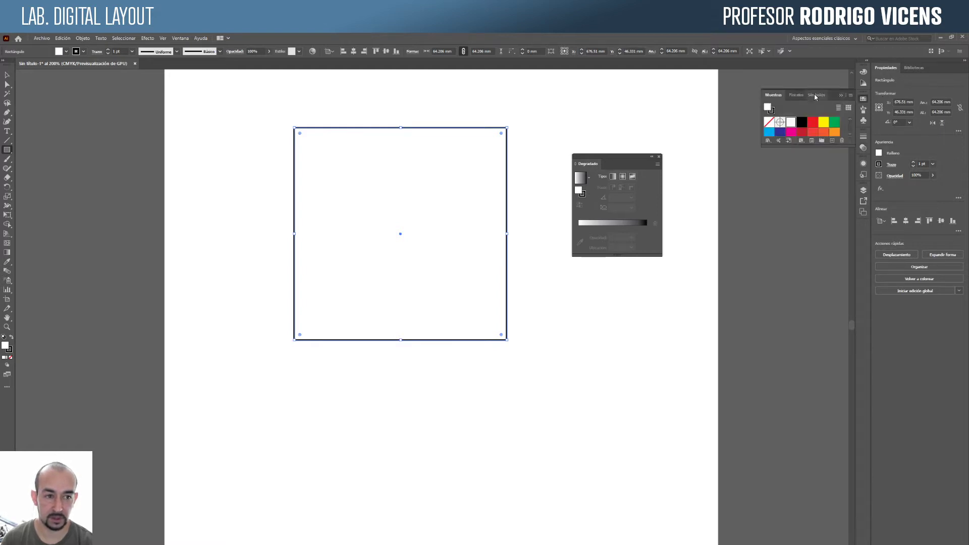
{"action": "left_click_drag", "start_coordinate": [773, 95], "coordinate": [586, 104]}
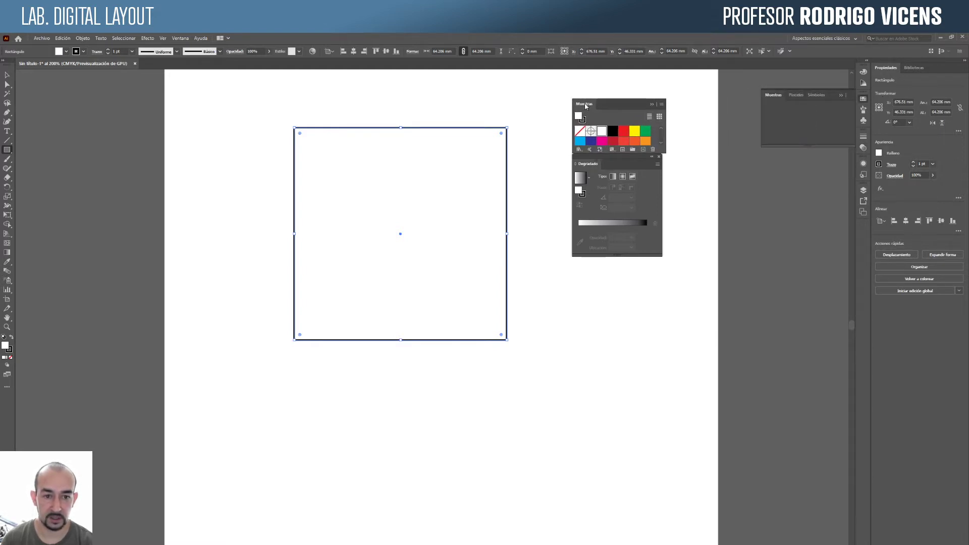
{"action": "left_click", "coordinate": [865, 73]}
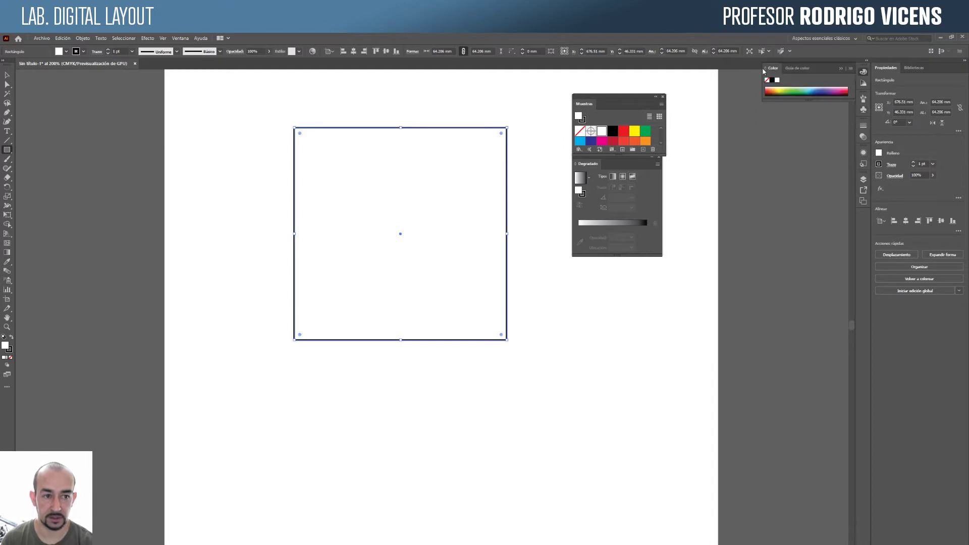
{"action": "left_click_drag", "start_coordinate": [768, 70], "coordinate": [576, 266]}
{"action": "double_click", "coordinate": [576, 265]}
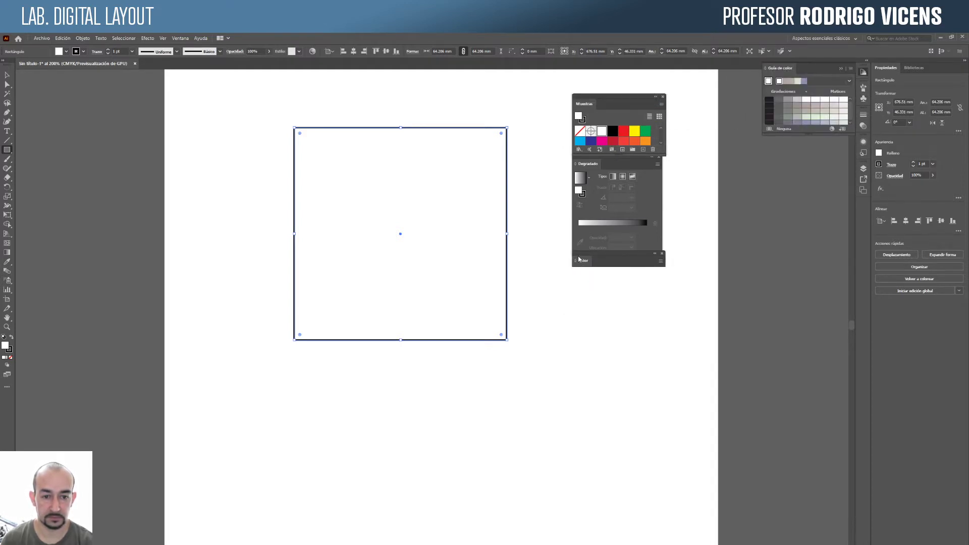
{"action": "left_click", "coordinate": [578, 269]}
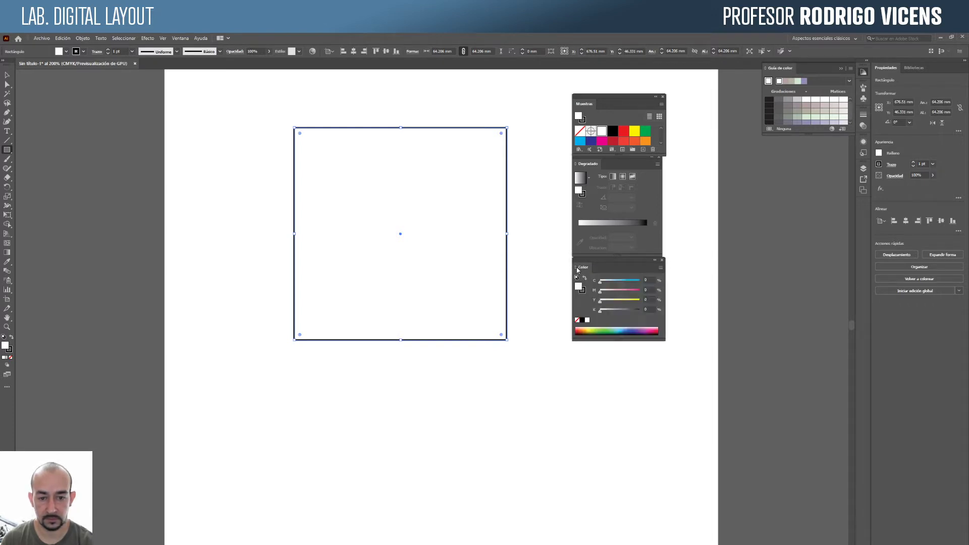
- Fill the square with a solid green picked from the colour spectrum
{"action": "left_click", "coordinate": [599, 331]}
{"action": "left_click", "coordinate": [606, 331]}
{"action": "left_click", "coordinate": [602, 330]}
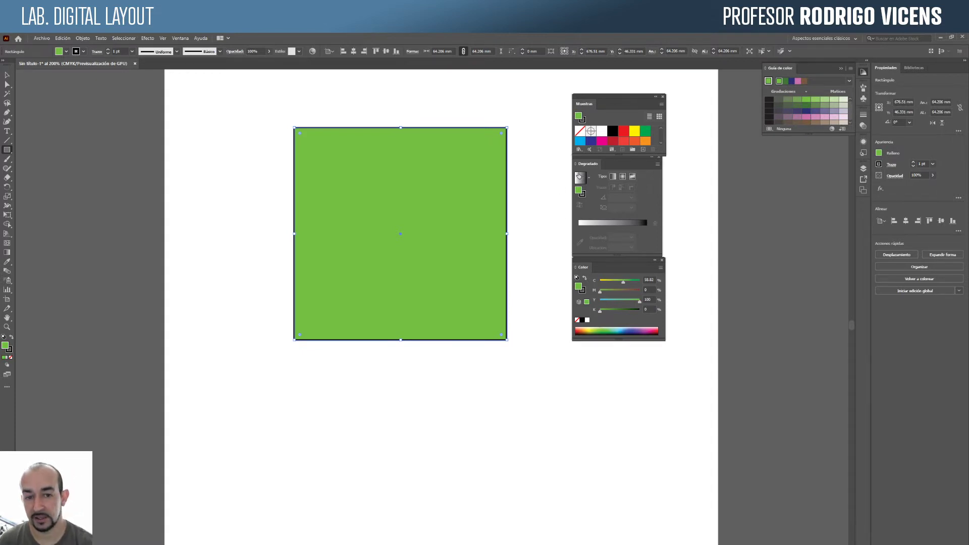
- Apply a gradient fill to the square, trying the linear, radial and freeform types and settling on linear
{"action": "left_click", "coordinate": [614, 177]}
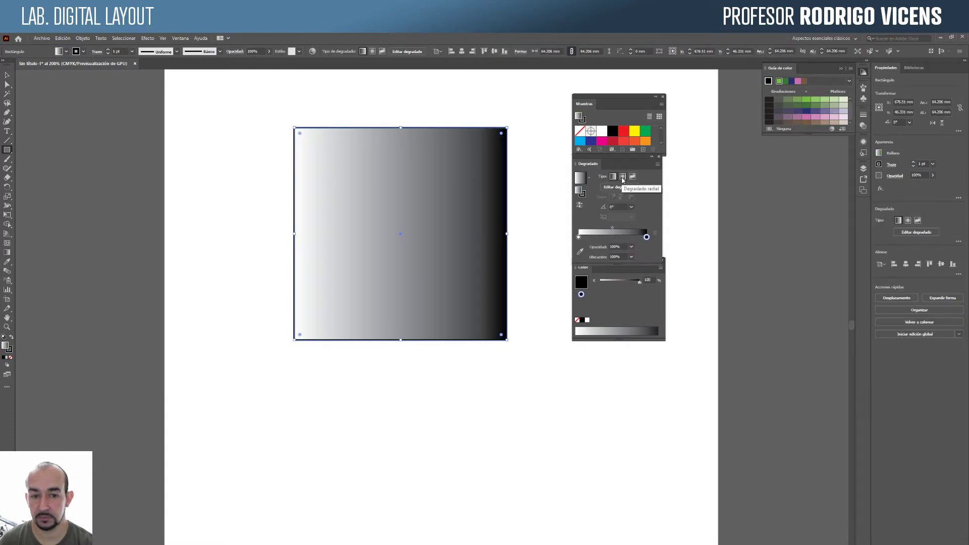
{"action": "left_click", "coordinate": [623, 178]}
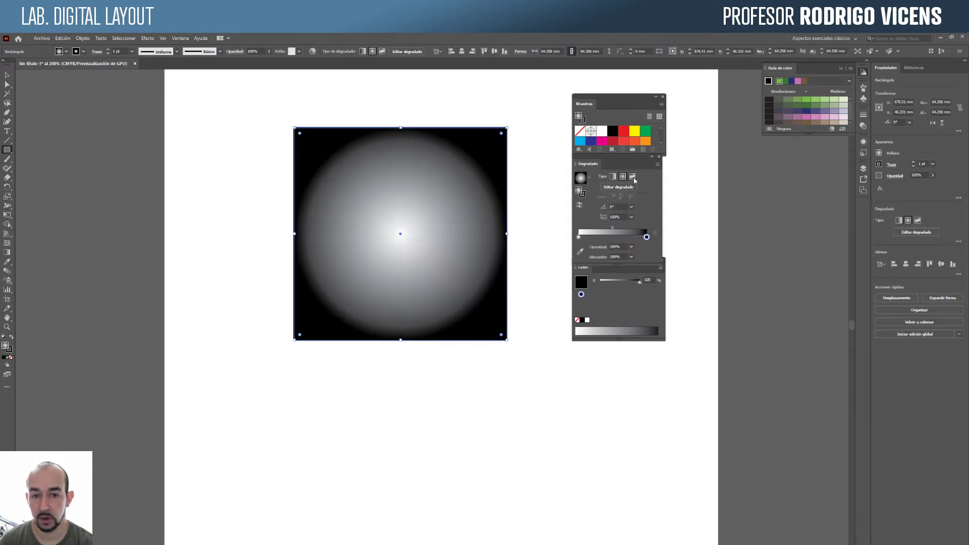
{"action": "left_click", "coordinate": [633, 177]}
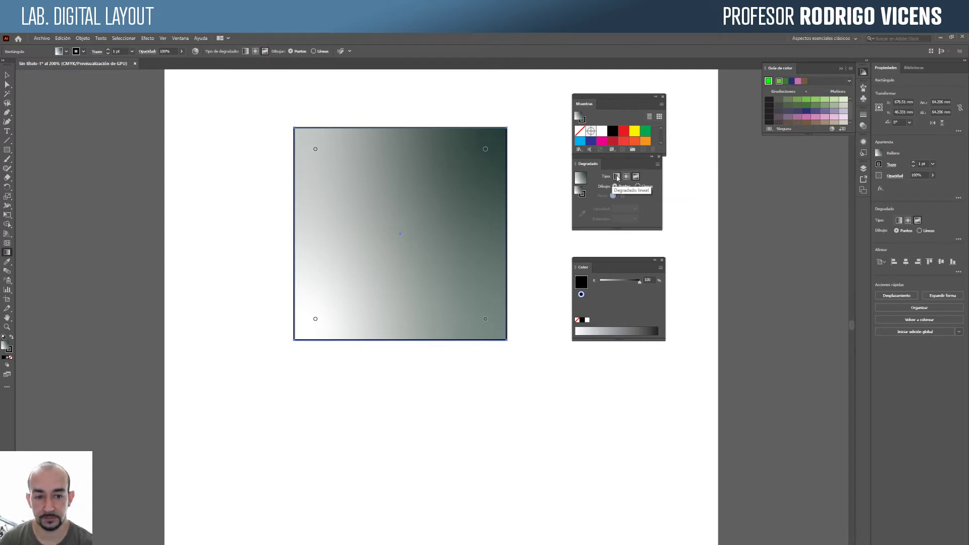
{"action": "left_click", "coordinate": [616, 177]}
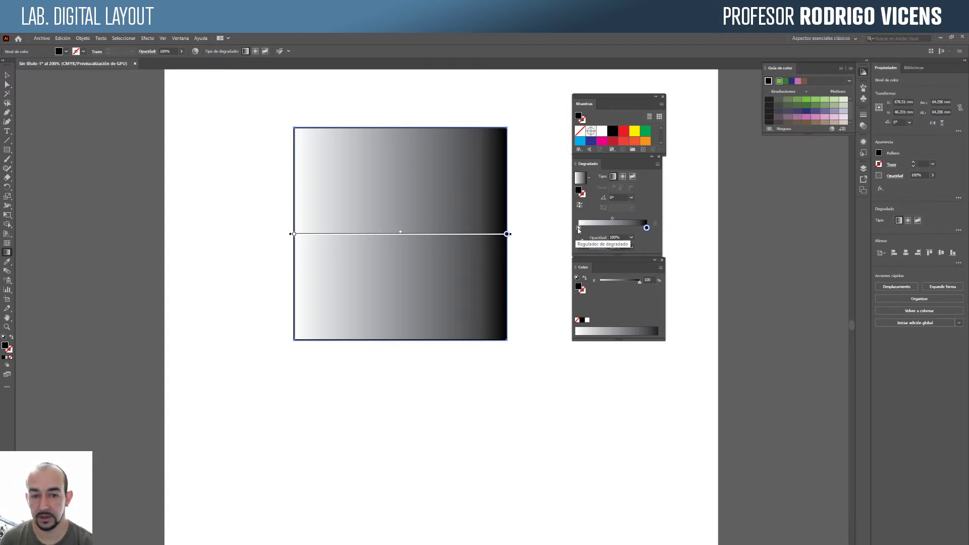
- Shift the linear gradient's midpoint to about 72% and back to about 43%
{"action": "left_click", "coordinate": [613, 221]}
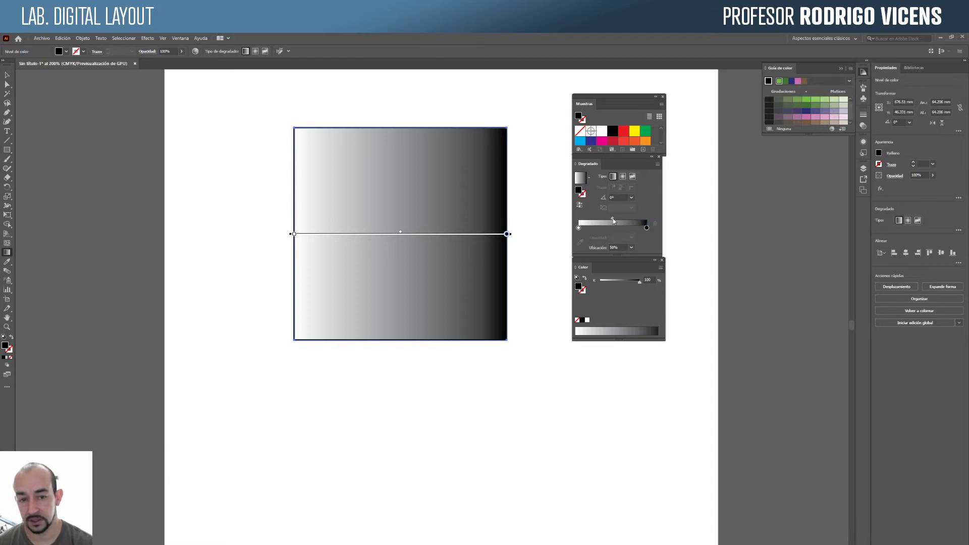
{"action": "left_click_drag", "start_coordinate": [614, 221], "coordinate": [629, 220]}
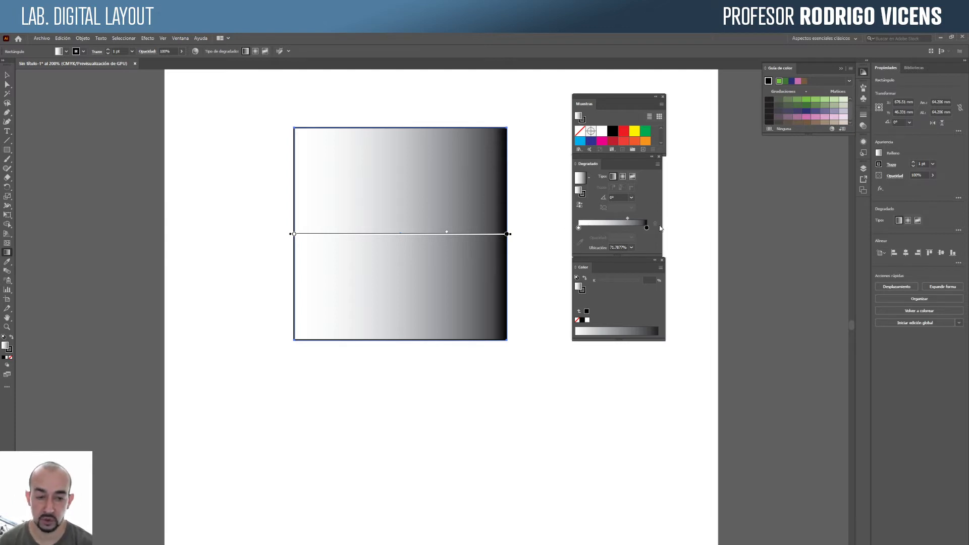
{"action": "left_click_drag", "start_coordinate": [629, 221], "coordinate": [609, 221]}
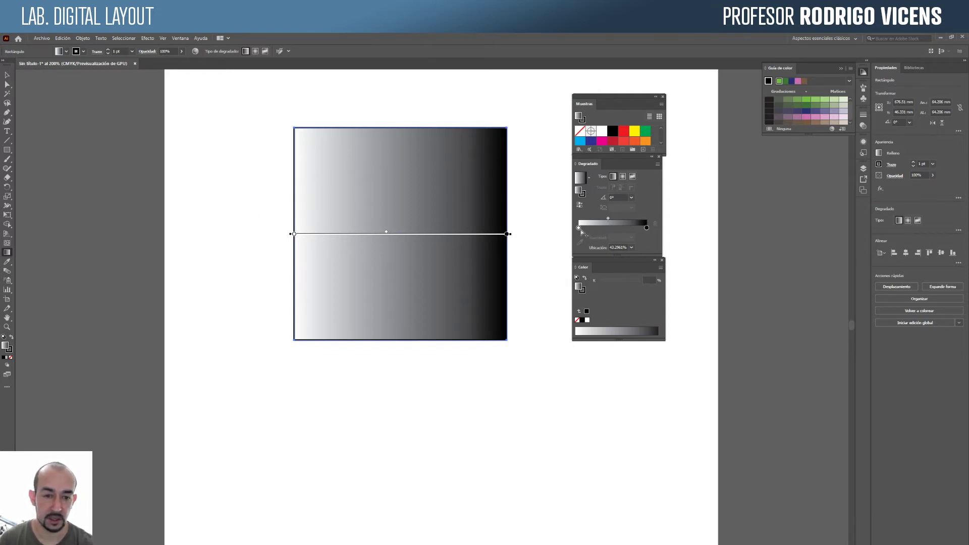
- Move the white colour stop toward the middle of the gradient and bring the midpoint close to it at 12%
{"action": "left_click_drag", "start_coordinate": [579, 228], "coordinate": [609, 232]}
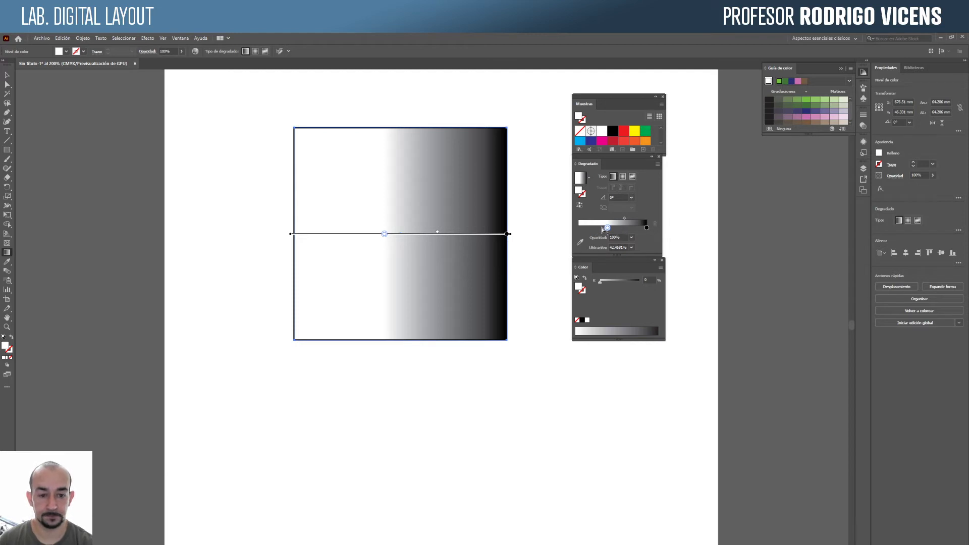
{"action": "left_click_drag", "start_coordinate": [603, 228], "coordinate": [604, 229]}
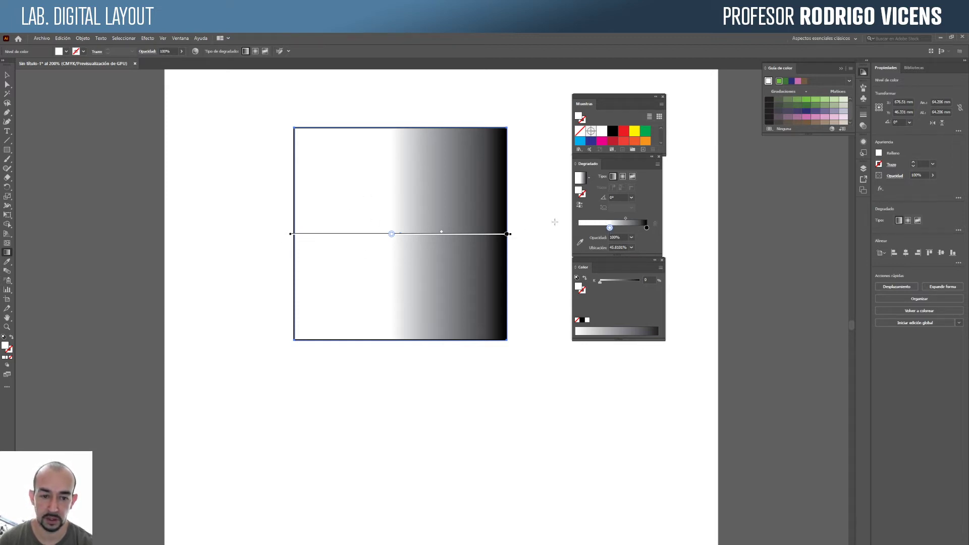
{"action": "mouse_move", "coordinate": [610, 230]}
{"action": "left_mouse_down"}
{"action": "mouse_move", "coordinate": [620, 219]}
{"action": "mouse_move", "coordinate": [609, 219]}
{"action": "left_mouse_up"}
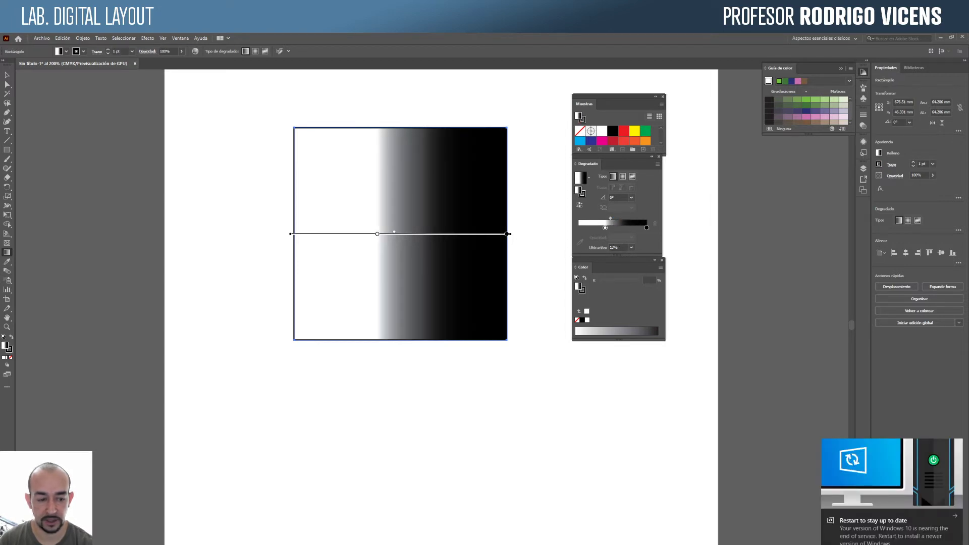
- Dismiss the Windows restart notification and move the midpoint on the square's gradient line to about 48%
{"action": "left_click", "coordinate": [955, 518]}
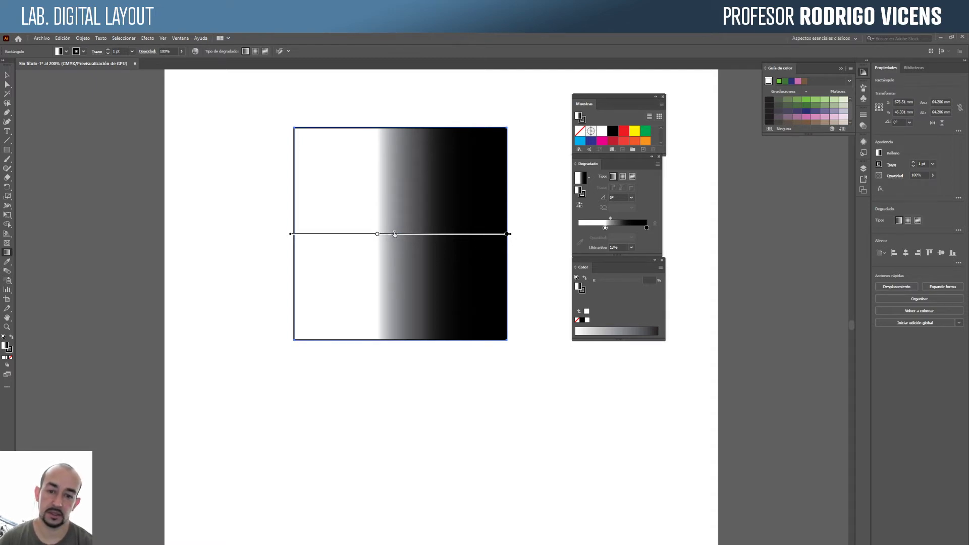
{"action": "left_click_drag", "start_coordinate": [394, 233], "coordinate": [375, 236]}
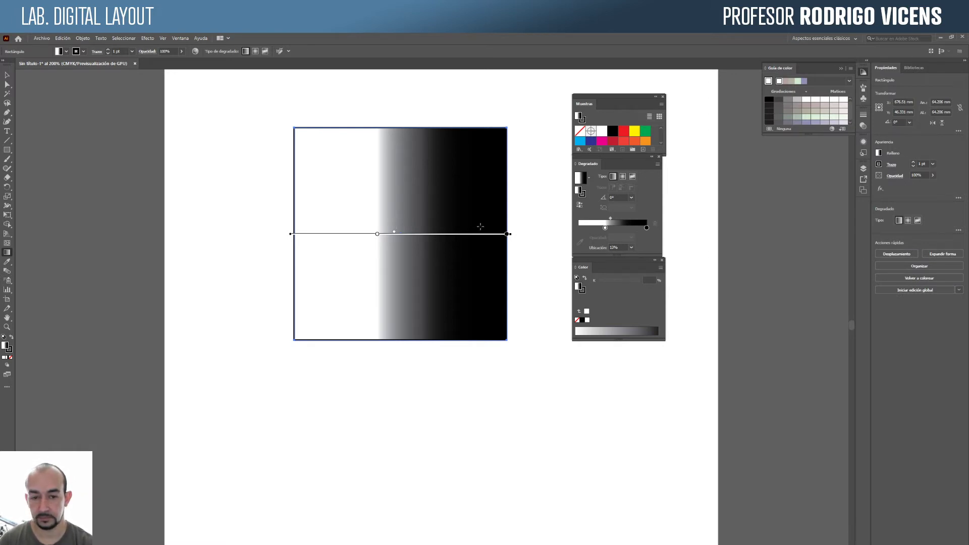
{"action": "left_click_drag", "start_coordinate": [394, 232], "coordinate": [433, 232]}
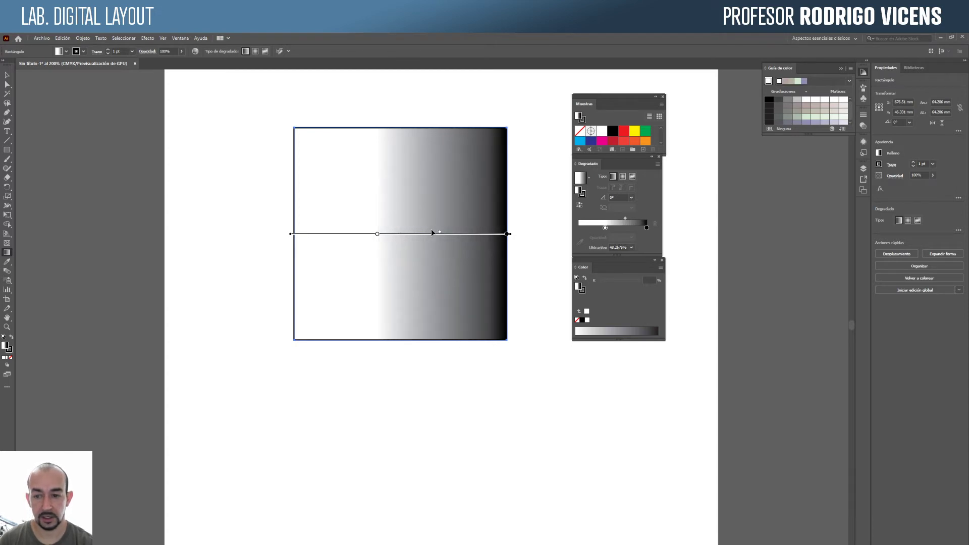
- Redraw the gradient diagonally across the square from its upper-left to its lower-right corner with the Gradient tool
{"action": "left_click", "coordinate": [8, 254]}
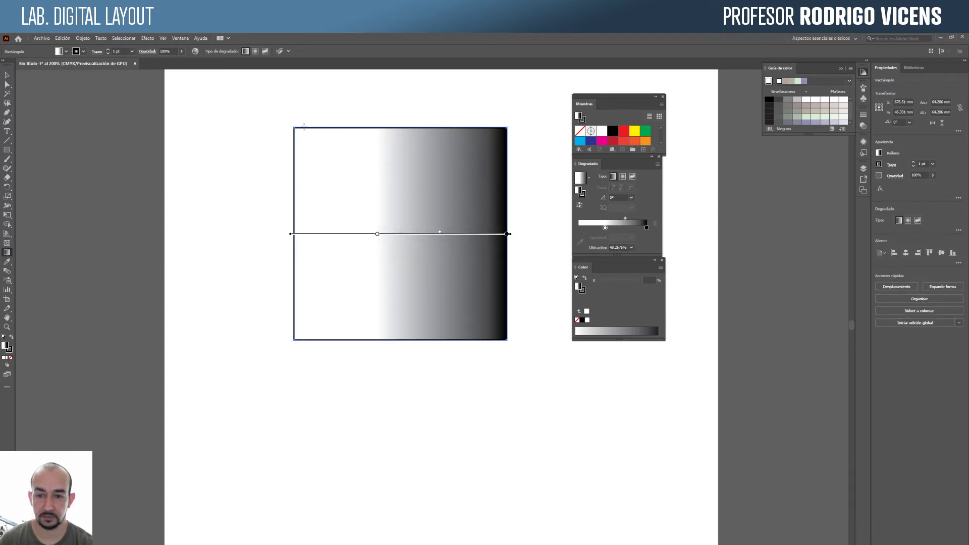
{"action": "left_click_drag", "start_coordinate": [294, 128], "coordinate": [507, 340]}
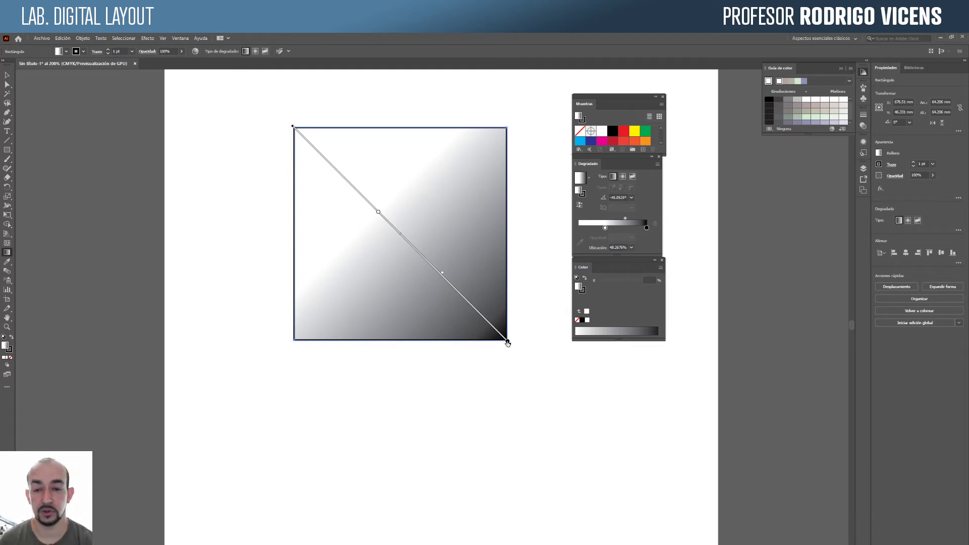
- Slide the white stop along the diagonal gradient, return it to 0%, and place the midpoint near the square's centre
{"action": "mouse_move", "coordinate": [379, 213]}
{"action": "left_mouse_down"}
{"action": "mouse_move", "coordinate": [407, 226]}
{"action": "mouse_move", "coordinate": [452, 277]}
{"action": "mouse_move", "coordinate": [404, 219]}
{"action": "mouse_move", "coordinate": [399, 224]}
{"action": "left_mouse_up"}
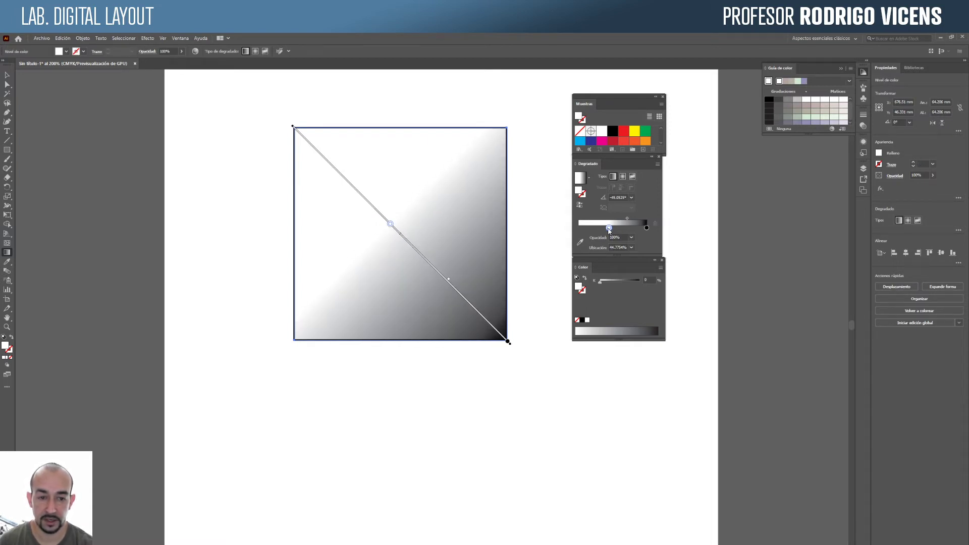
{"action": "left_click_drag", "start_coordinate": [609, 230], "coordinate": [572, 229]}
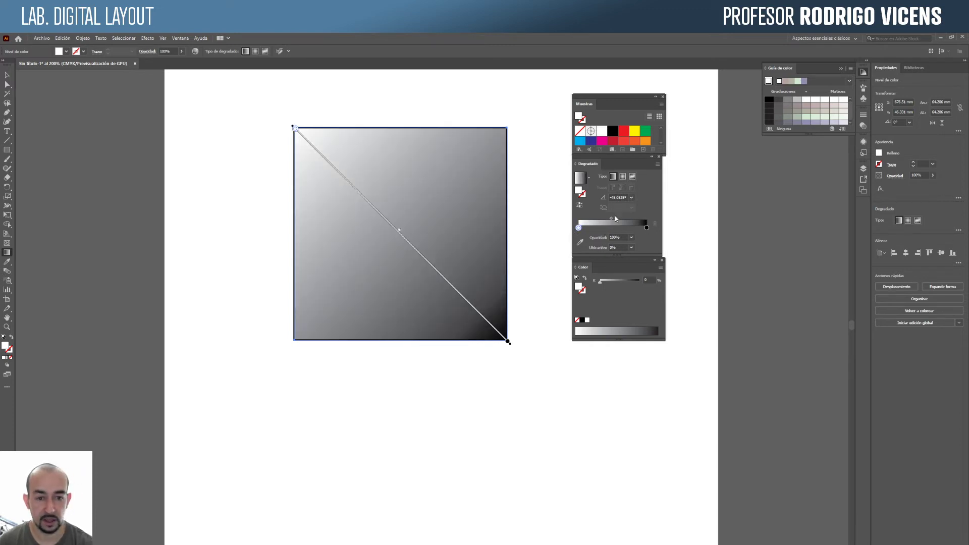
{"action": "mouse_move", "coordinate": [399, 232]}
{"action": "left_mouse_down"}
{"action": "mouse_move", "coordinate": [494, 321]}
{"action": "mouse_move", "coordinate": [317, 169]}
{"action": "mouse_move", "coordinate": [433, 264]}
{"action": "mouse_move", "coordinate": [399, 241]}
{"action": "left_mouse_up"}
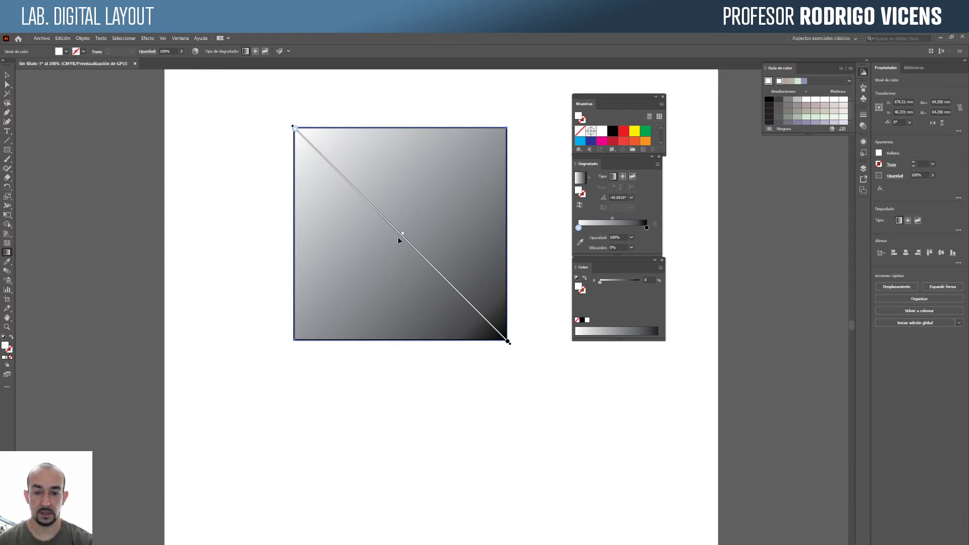
- Reverse the gradient back and forth, ending with black at the square's upper-left corner and white at the lower-right
{"action": "left_click", "coordinate": [580, 206]}
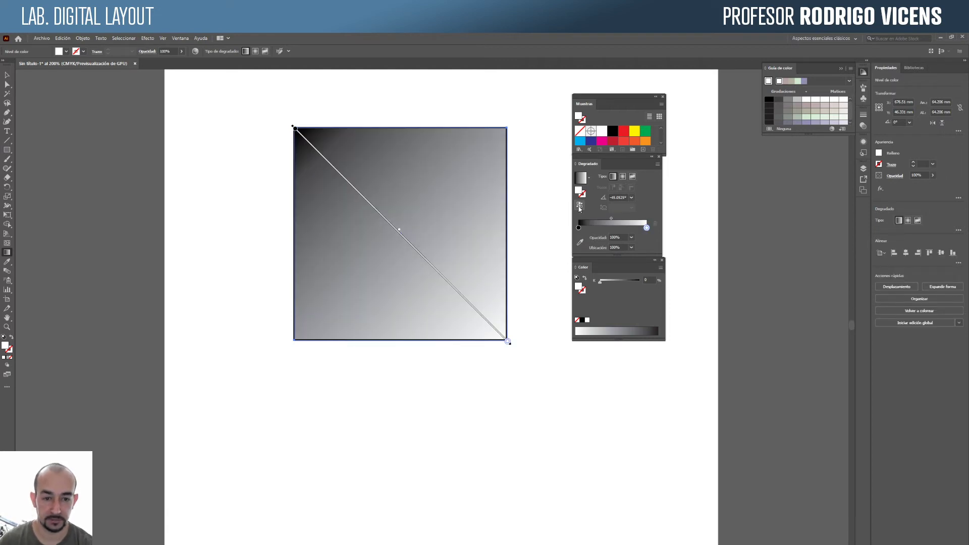
{"action": "left_click", "coordinate": [580, 207]}
{"action": "left_click", "coordinate": [580, 207]}
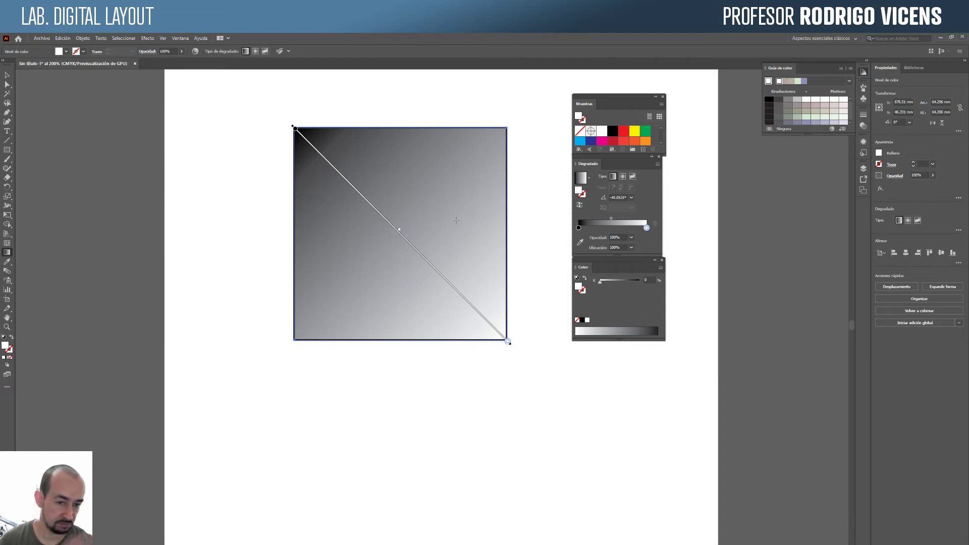
- Try gradient angles of 0° and -90° on the square, finishing with the angle set to 90°
{"action": "left_click", "coordinate": [632, 198]}
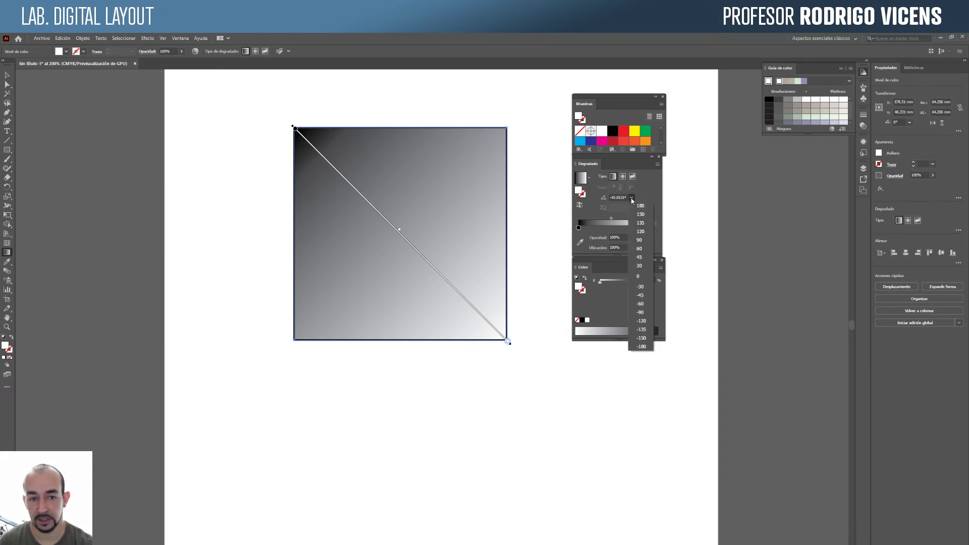
{"action": "left_click", "coordinate": [642, 277]}
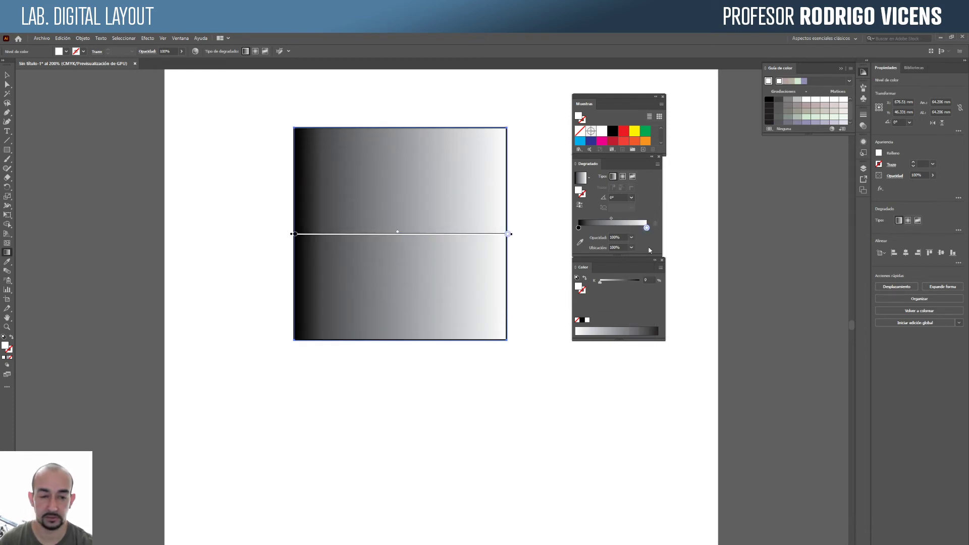
{"action": "left_click", "coordinate": [631, 198]}
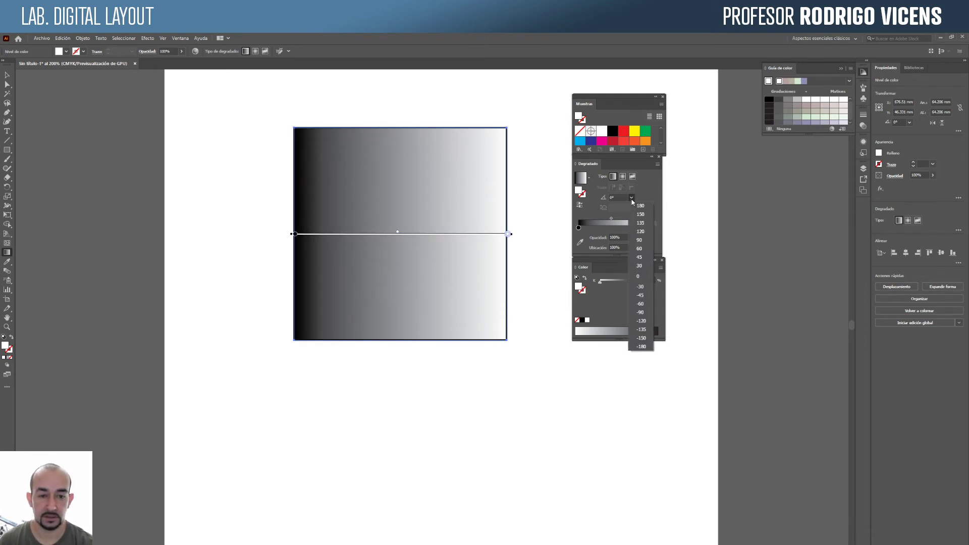
{"action": "left_click", "coordinate": [641, 312]}
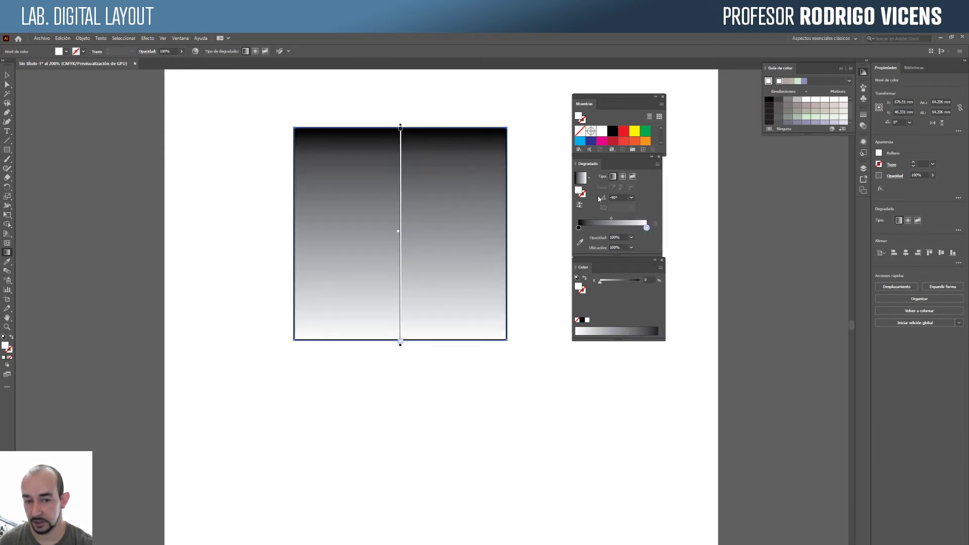
{"action": "left_click", "coordinate": [631, 197]}
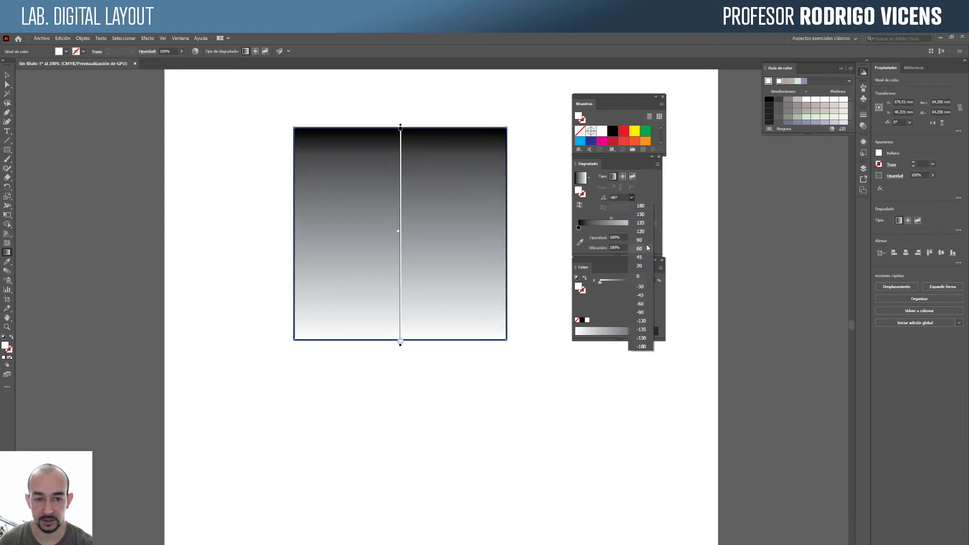
{"action": "left_click", "coordinate": [640, 240]}
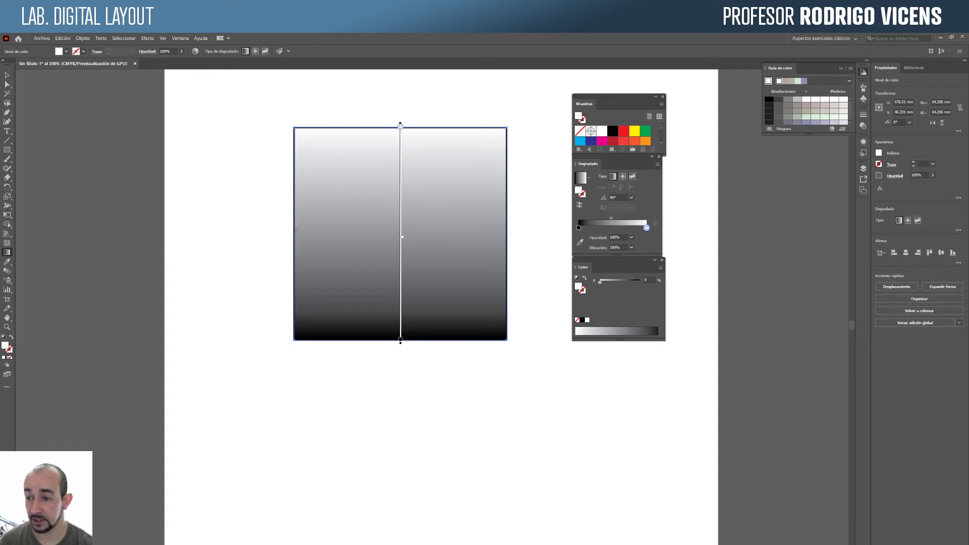
{"action": "mouse_move", "coordinate": [296, 214]}
{"action": "left_mouse_down"}
{"action": "mouse_move", "coordinate": [474, 303]}
{"action": "mouse_move", "coordinate": [480, 265]}
{"action": "mouse_move", "coordinate": [444, 256]}
{"action": "mouse_move", "coordinate": [476, 255]}
{"action": "mouse_move", "coordinate": [510, 224]}
{"action": "mouse_move", "coordinate": [491, 321]}
{"action": "mouse_move", "coordinate": [472, 351]}
{"action": "mouse_move", "coordinate": [457, 353]}
{"action": "mouse_move", "coordinate": [472, 353]}
{"action": "left_mouse_up"}
{"action": "key", "text": "v"}
{"action": "key", "text": "g"}
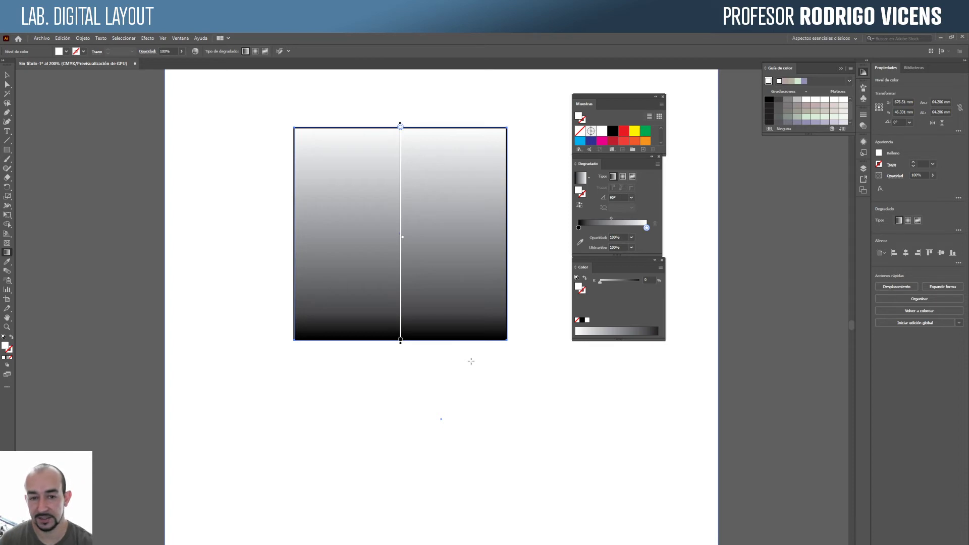
- Change the square's fill to a radial gradient, reverse it so white is at the centre, and set the midpoint to about 53%
{"action": "left_click", "coordinate": [623, 177]}
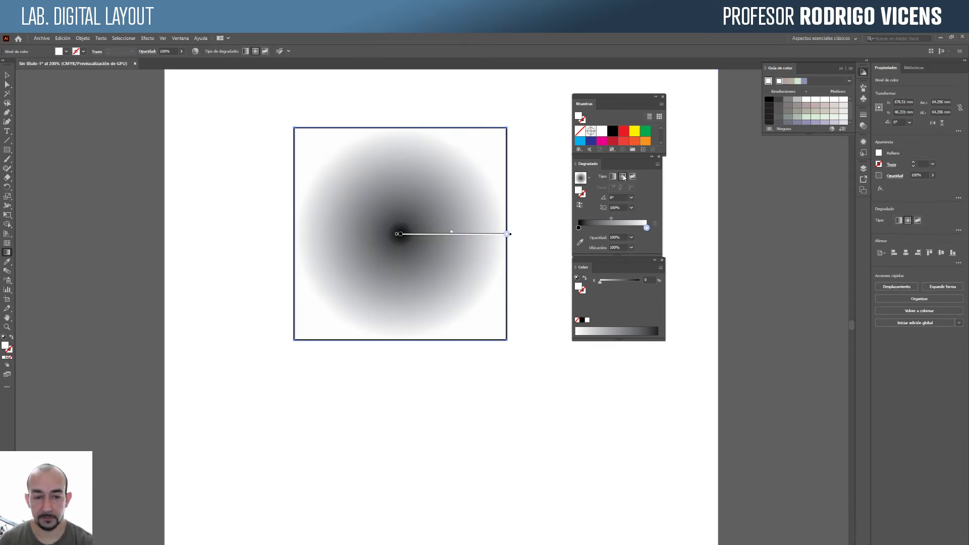
{"action": "left_click", "coordinate": [580, 205]}
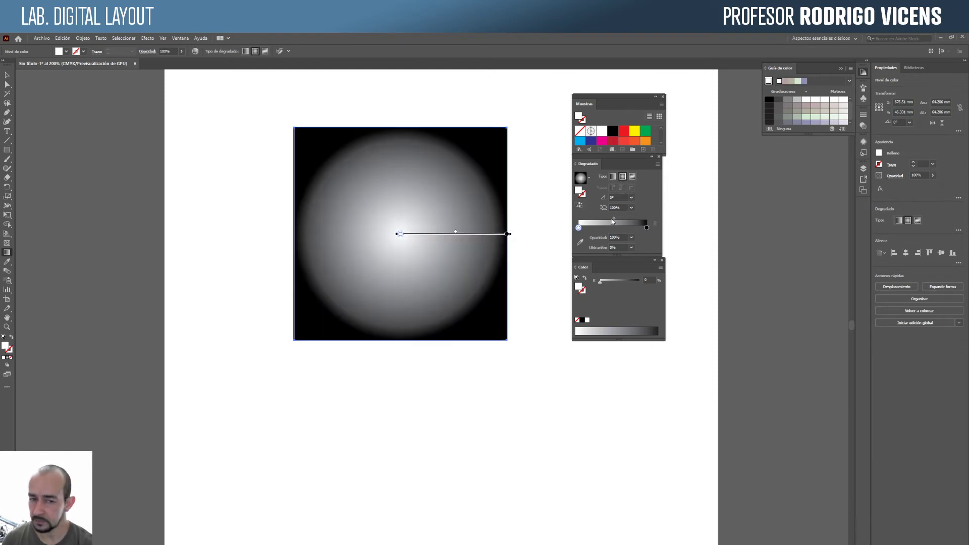
{"action": "left_click_drag", "start_coordinate": [613, 220], "coordinate": [615, 224]}
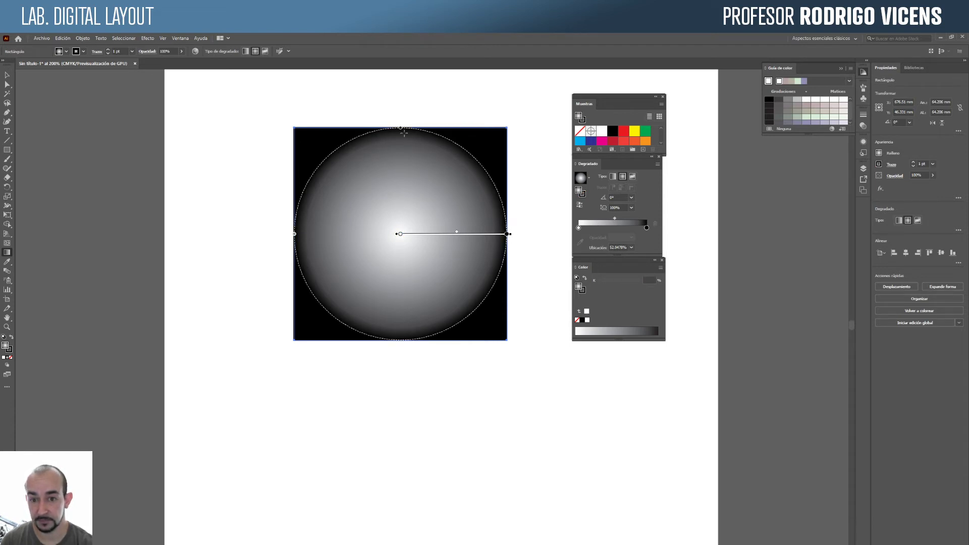
- Enlarge the radial gradient's circle to reach the square's corners and move its midpoint slightly towards the centre
{"action": "left_click_drag", "start_coordinate": [403, 129], "coordinate": [401, 173]}
{"action": "left_click_drag", "start_coordinate": [295, 260], "coordinate": [251, 268]}
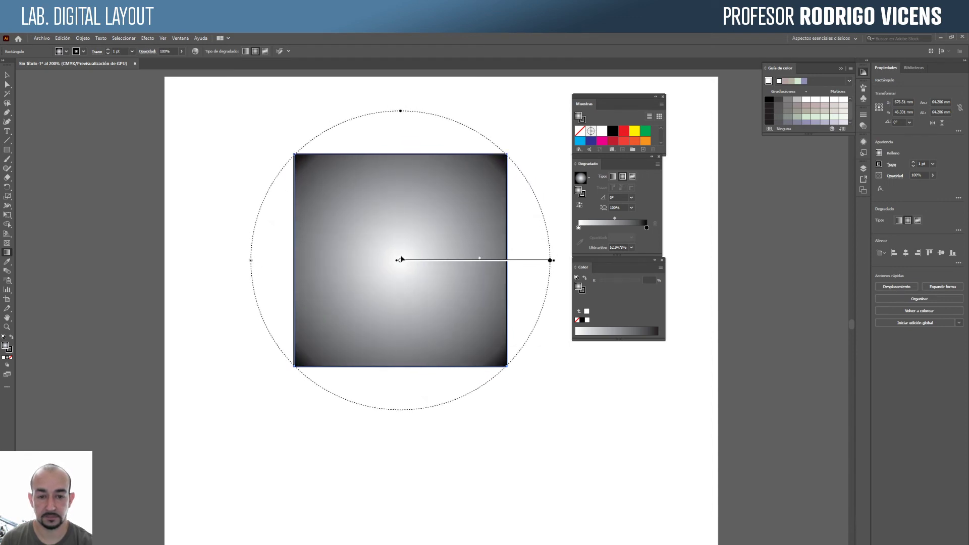
{"action": "mouse_move", "coordinate": [399, 261]}
{"action": "left_mouse_down"}
{"action": "mouse_move", "coordinate": [476, 268]}
{"action": "mouse_move", "coordinate": [399, 262]}
{"action": "left_mouse_up"}
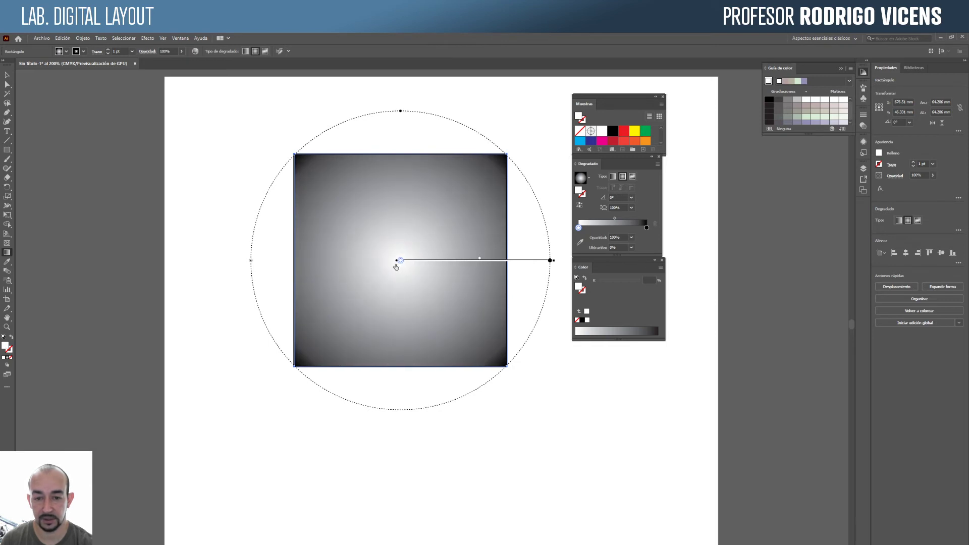
{"action": "mouse_move", "coordinate": [480, 260]}
{"action": "left_mouse_down"}
{"action": "mouse_move", "coordinate": [515, 266]}
{"action": "mouse_move", "coordinate": [419, 266]}
{"action": "mouse_move", "coordinate": [495, 266]}
{"action": "mouse_move", "coordinate": [477, 263]}
{"action": "left_mouse_up"}
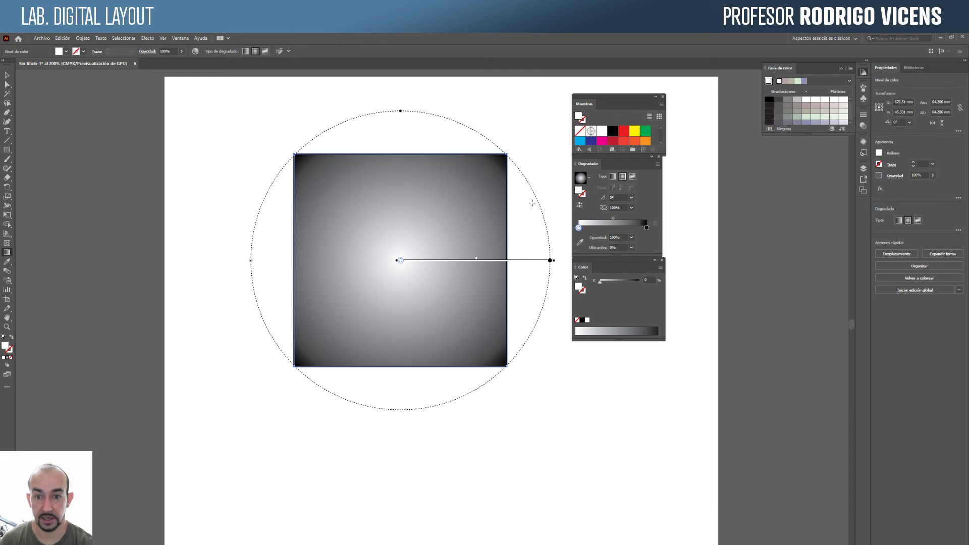
- Switch the square to a freeform points gradient and move the upper-right colour stop in towards the centre
{"action": "left_click", "coordinate": [633, 177]}
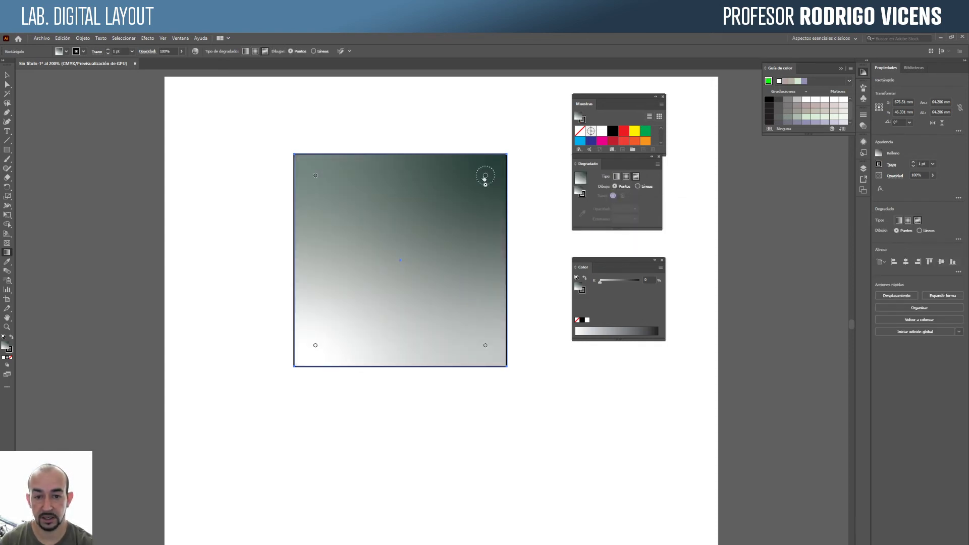
{"action": "left_click_drag", "start_coordinate": [485, 175], "coordinate": [432, 241]}
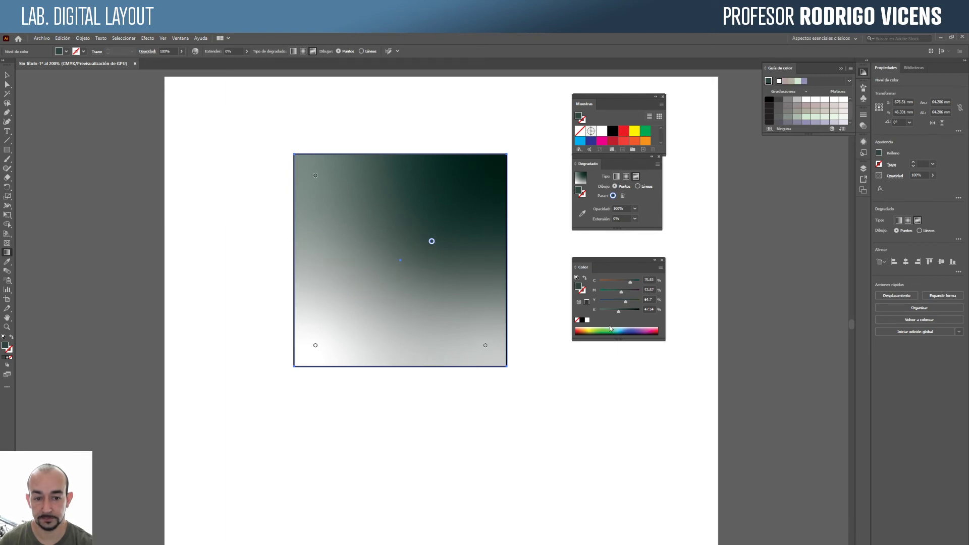
- Recolour the freeform corner stops: lower-left yellow, lower-right green with 77% yellow, and upper-left salmon with 14% cyan
{"action": "left_click", "coordinate": [316, 345]}
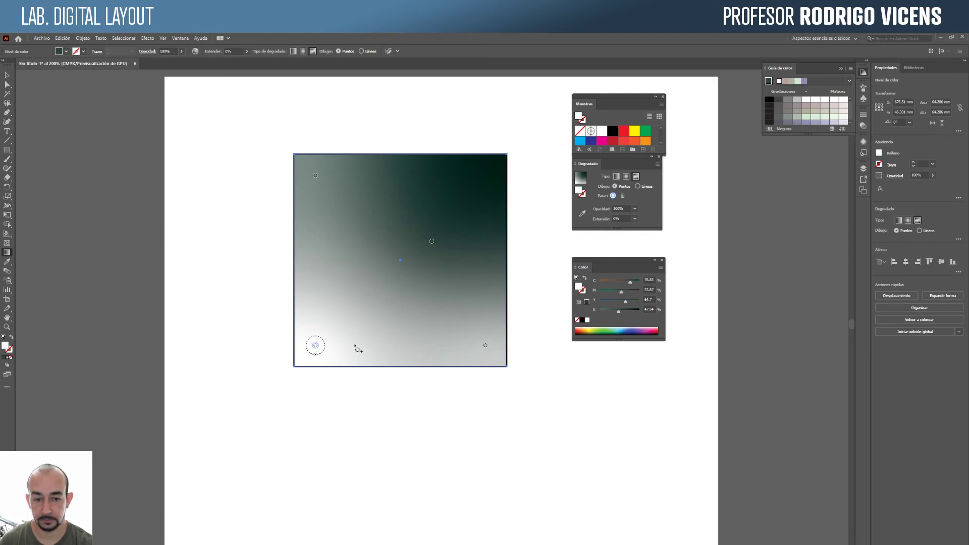
{"action": "left_click_drag", "start_coordinate": [600, 302], "coordinate": [622, 302]}
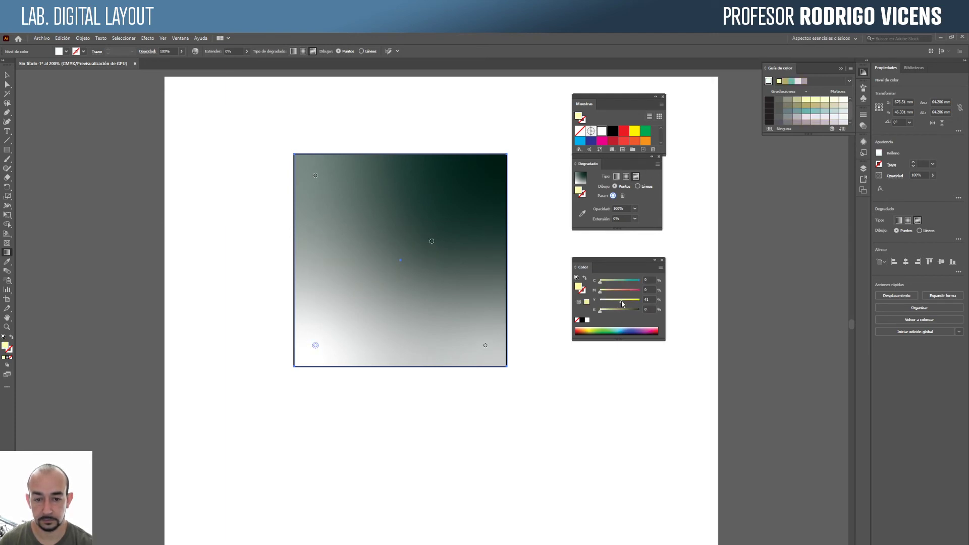
{"action": "left_click", "coordinate": [483, 348]}
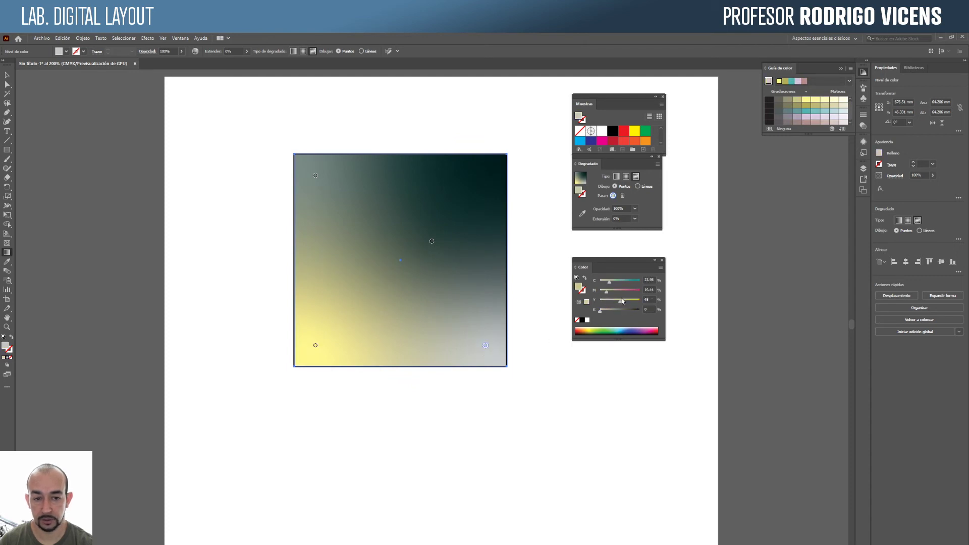
{"action": "left_click_drag", "start_coordinate": [622, 301], "coordinate": [626, 302]}
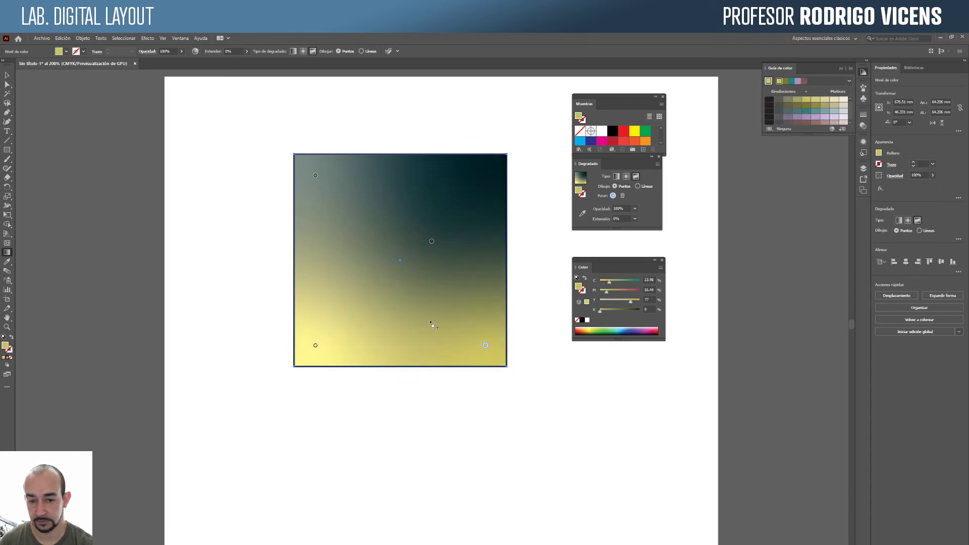
{"action": "left_click_drag", "start_coordinate": [617, 284], "coordinate": [626, 284]}
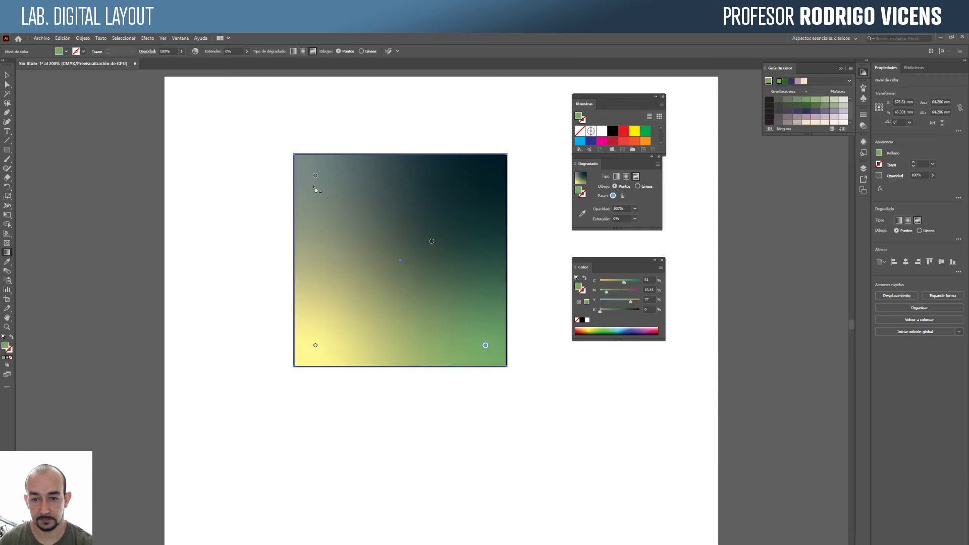
{"action": "left_click", "coordinate": [315, 175]}
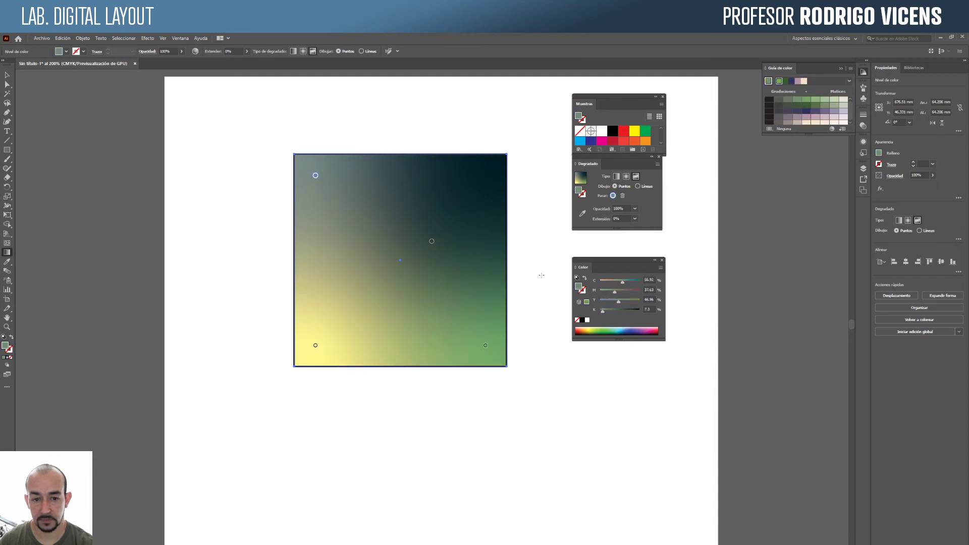
{"action": "left_click", "coordinate": [608, 284]}
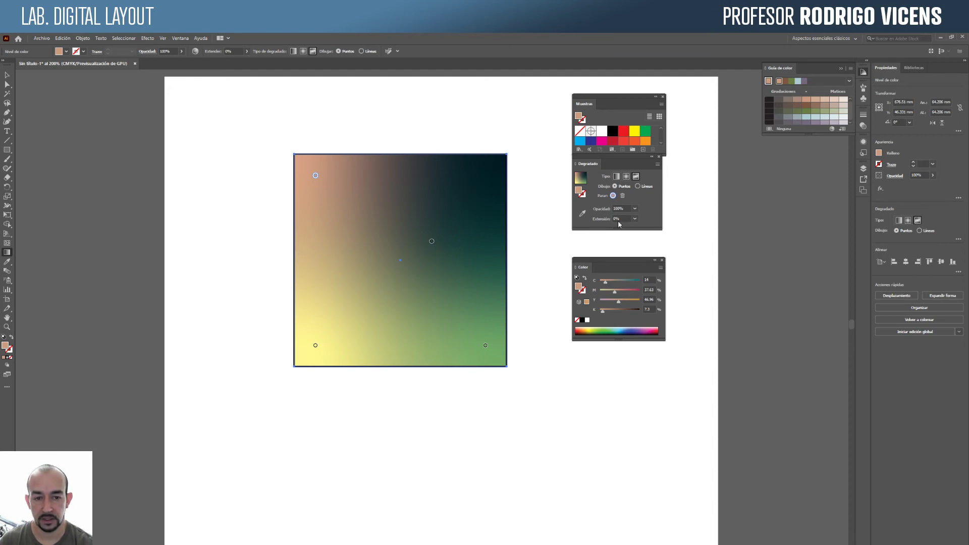
- Switch the freeform gradient to lines and draw an eight-stop spiral from the dark central stop out to the square's upper-left corner
{"action": "left_click", "coordinate": [638, 187]}
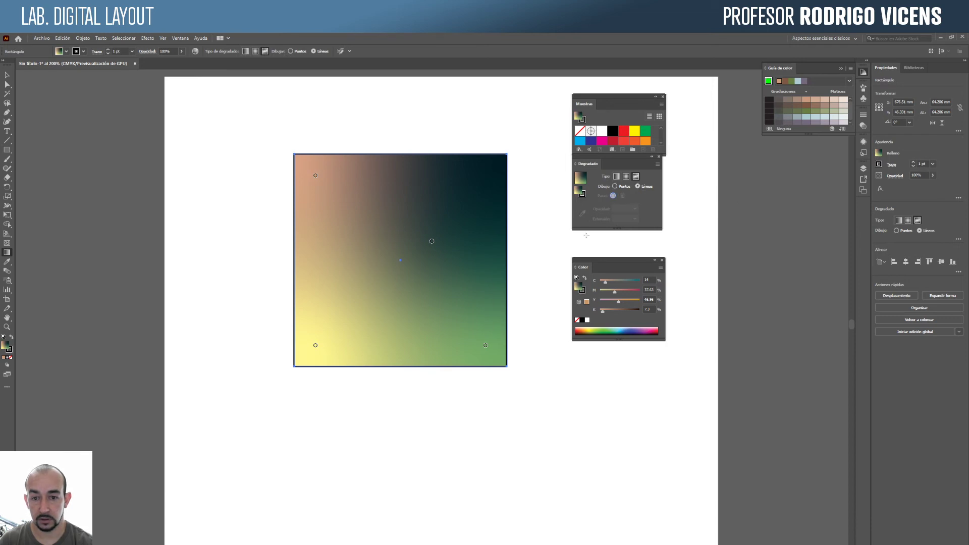
{"action": "left_click", "coordinate": [432, 241]}
{"action": "left_click", "coordinate": [398, 212]}
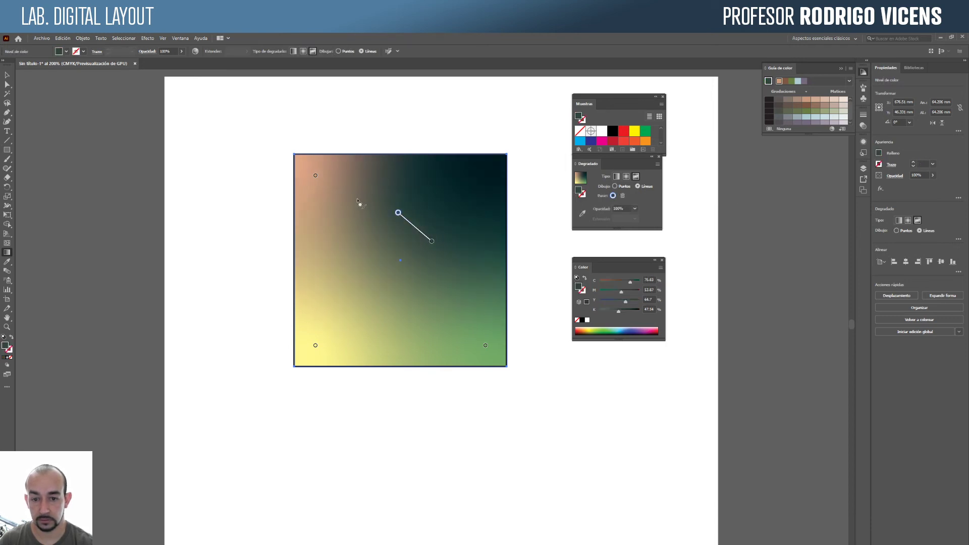
{"action": "left_click", "coordinate": [302, 238]}
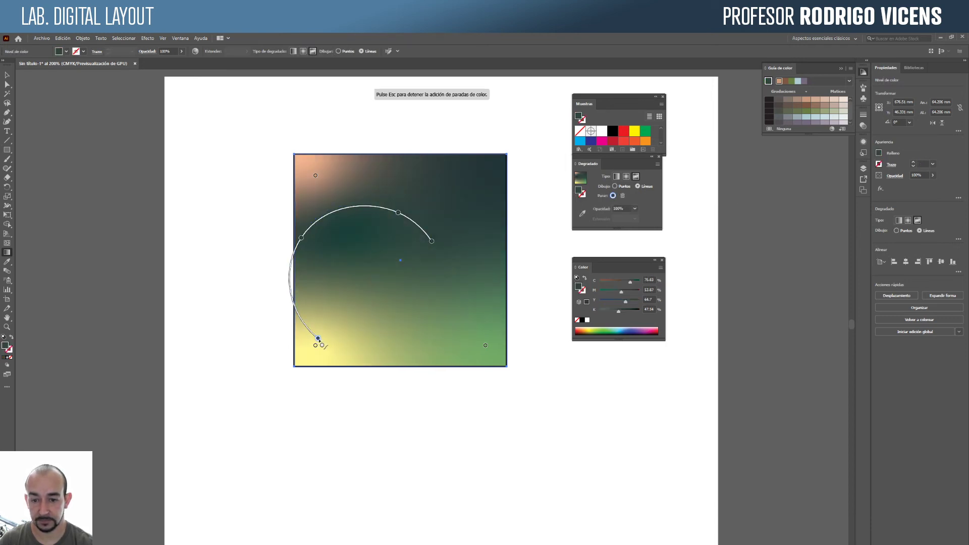
{"action": "left_click", "coordinate": [318, 338]}
{"action": "left_click", "coordinate": [488, 317]}
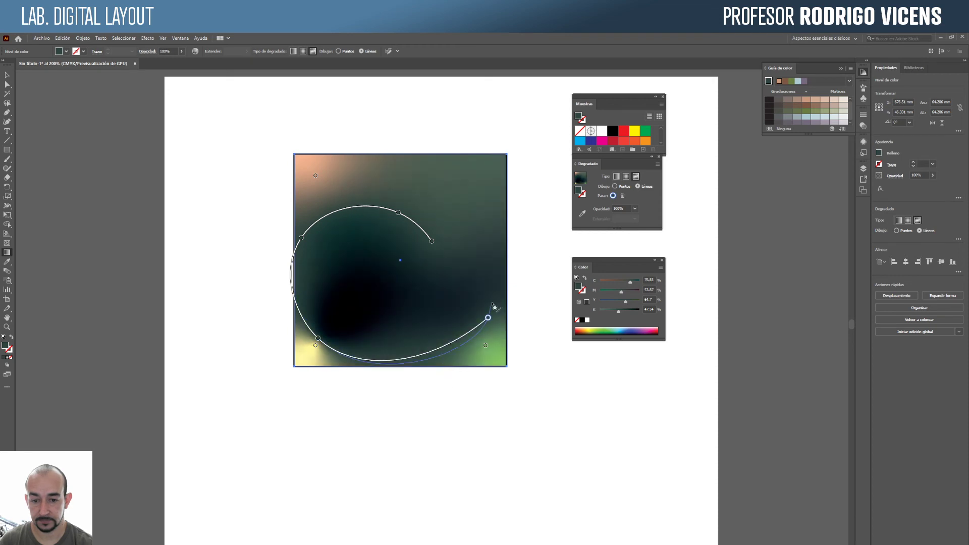
{"action": "left_click", "coordinate": [475, 205]}
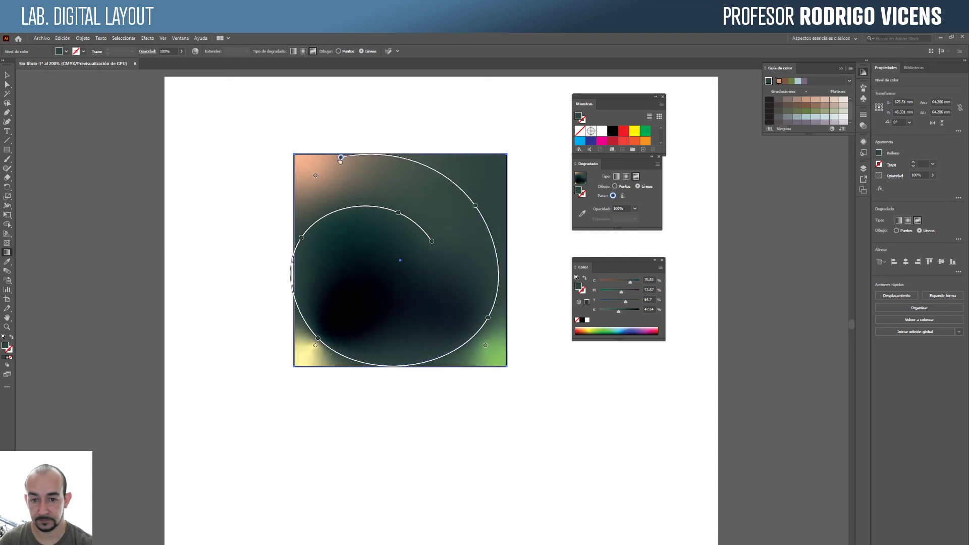
{"action": "left_click", "coordinate": [341, 157]}
{"action": "left_click", "coordinate": [304, 181]}
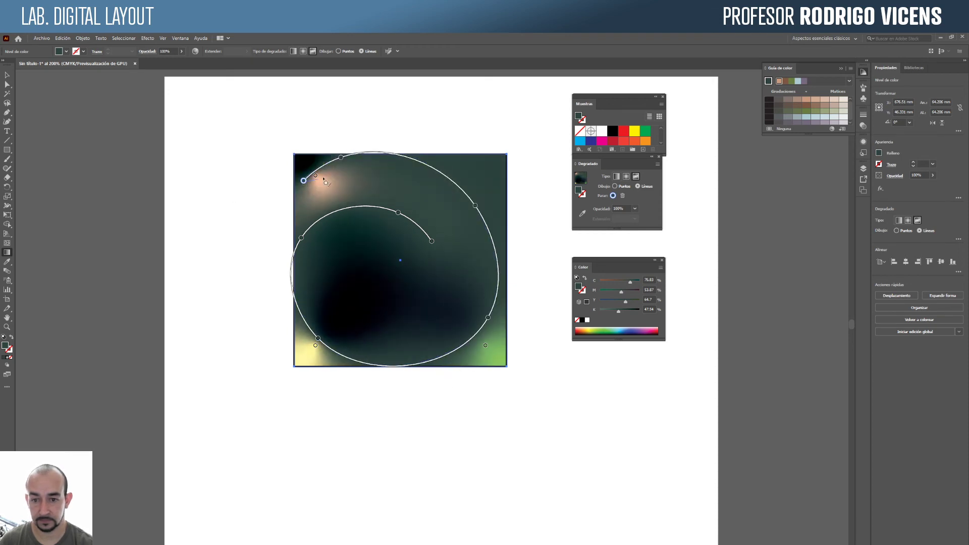
- Recolour the spiral's outer stops, making the upper-right one orange with 0% cyan and the lower-right one light green with 21% magenta
{"action": "left_click", "coordinate": [341, 157]}
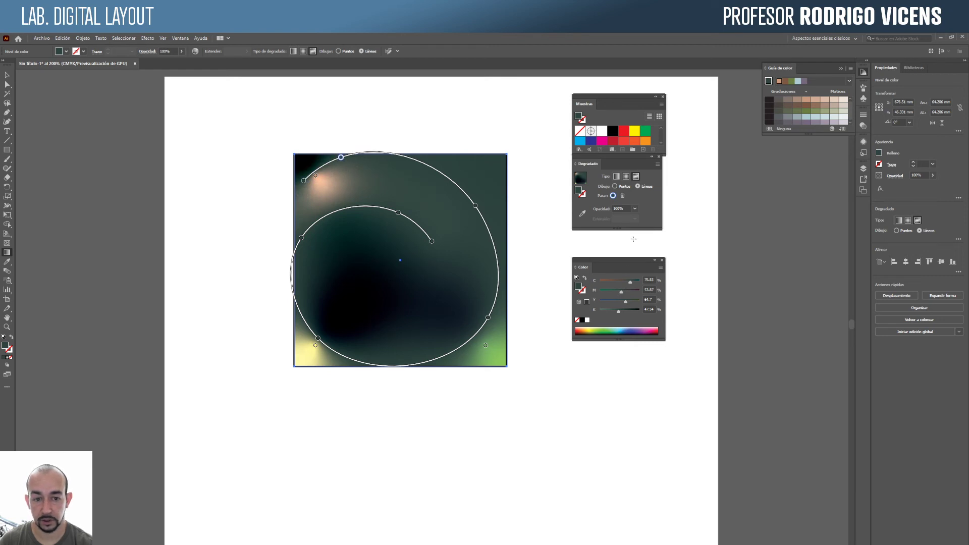
{"action": "left_click_drag", "start_coordinate": [614, 291], "coordinate": [611, 312]}
{"action": "left_click", "coordinate": [475, 206]}
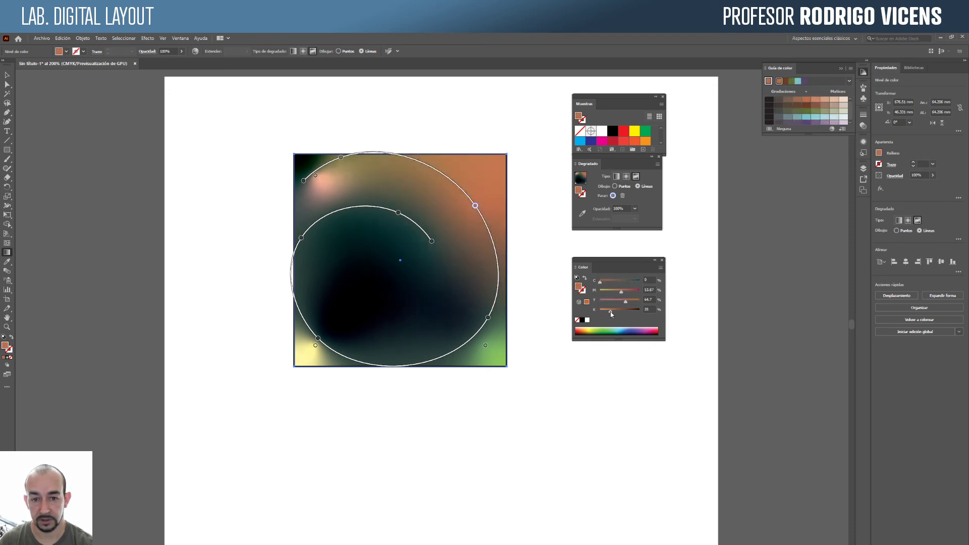
{"action": "left_click", "coordinate": [488, 318]}
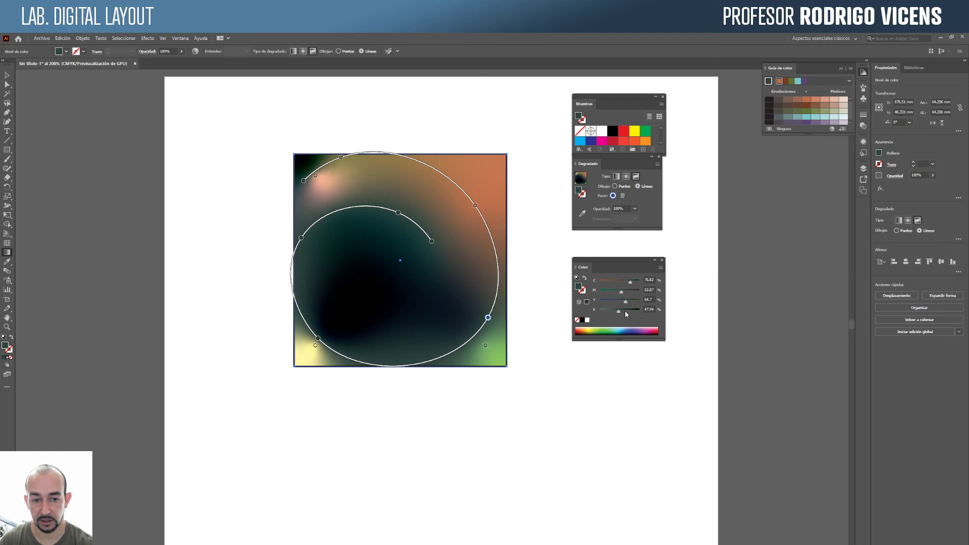
{"action": "left_click_drag", "start_coordinate": [619, 311], "coordinate": [617, 282]}
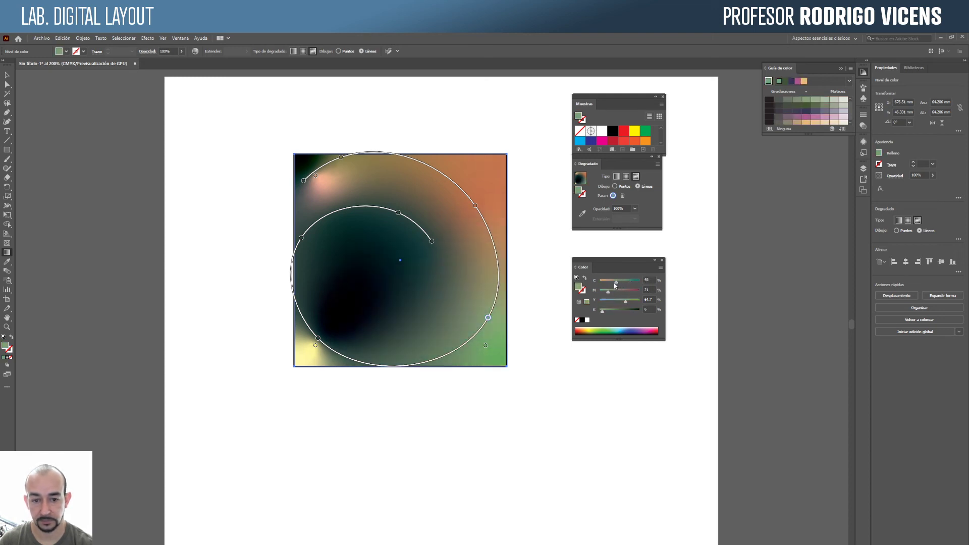
- Set the separate lower-right corner stop's magenta to 70% and shift the spiral's top stop to the right along the square's upper edge
{"action": "left_click", "coordinate": [486, 346]}
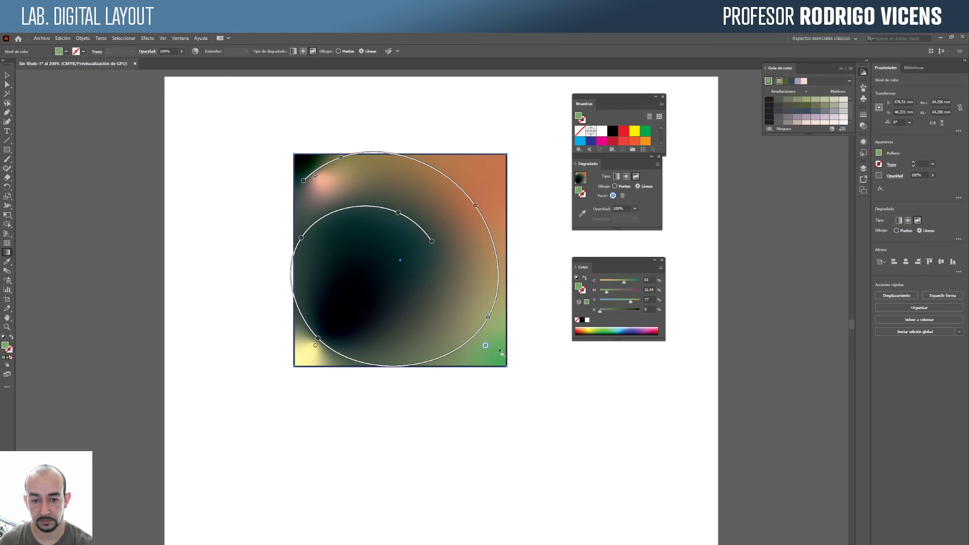
{"action": "left_click", "coordinate": [629, 290]}
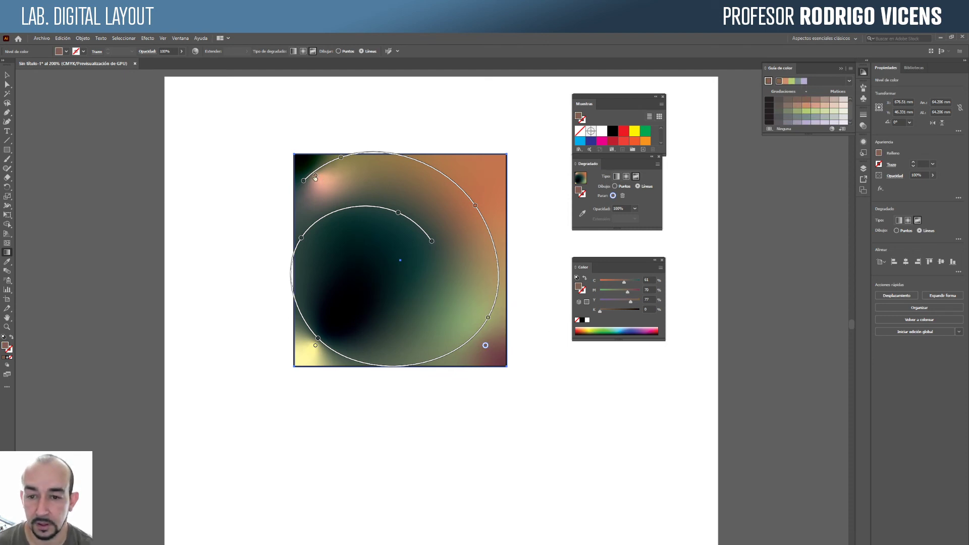
{"action": "left_click_drag", "start_coordinate": [341, 158], "coordinate": [377, 173]}
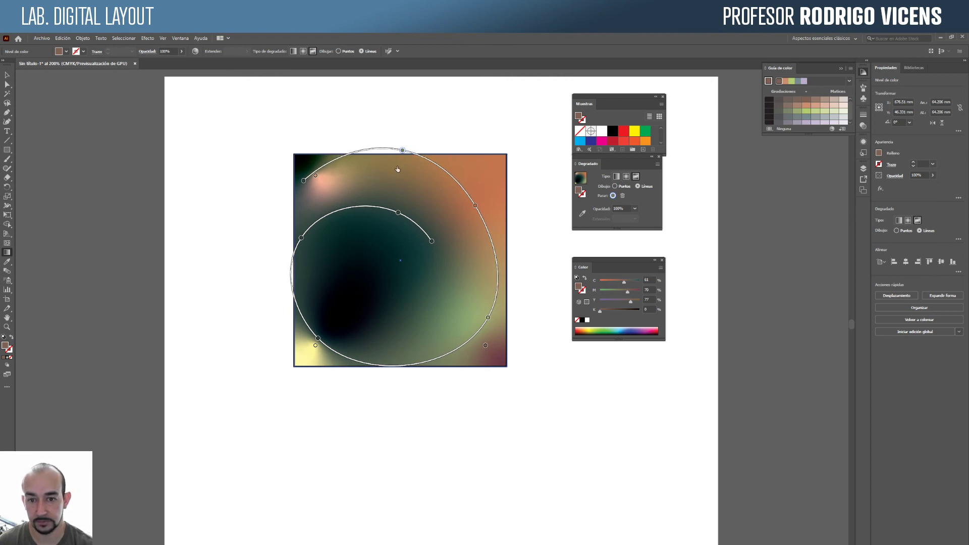
- Delete the spiral's top stop, and try a replacement stop moved onto the square's upper edge before deleting it too
{"action": "key", "text": "Delete"}
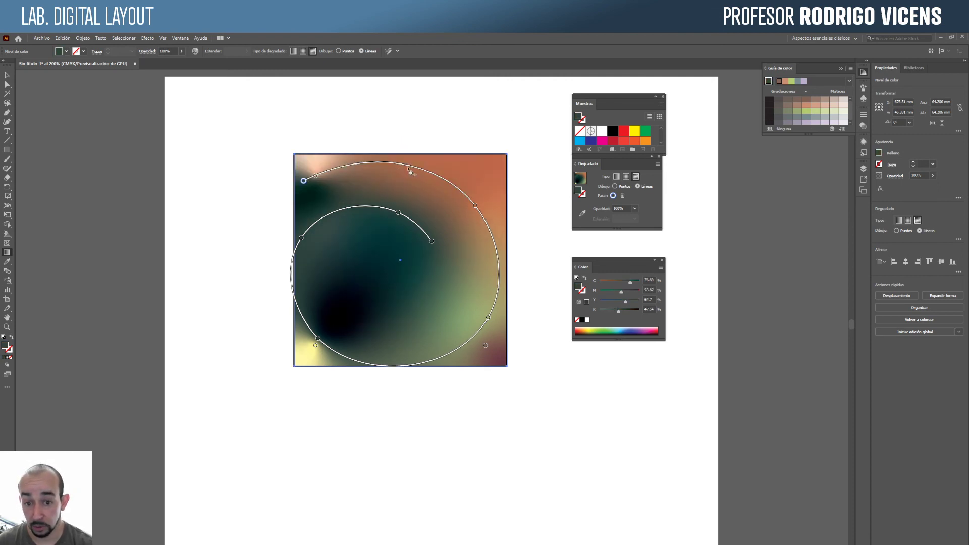
{"action": "left_click", "coordinate": [408, 167]}
{"action": "left_click_drag", "start_coordinate": [408, 167], "coordinate": [418, 150]}
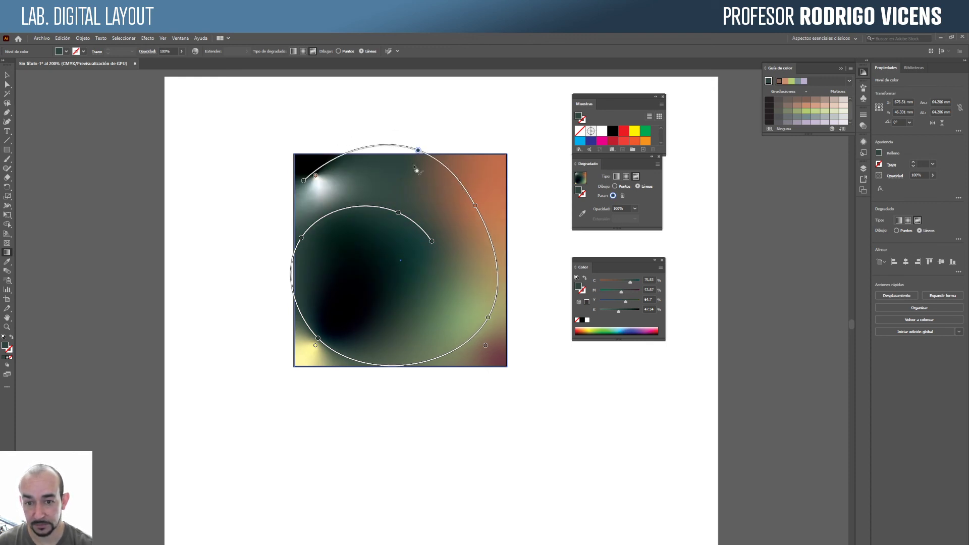
{"action": "key", "text": "Delete"}
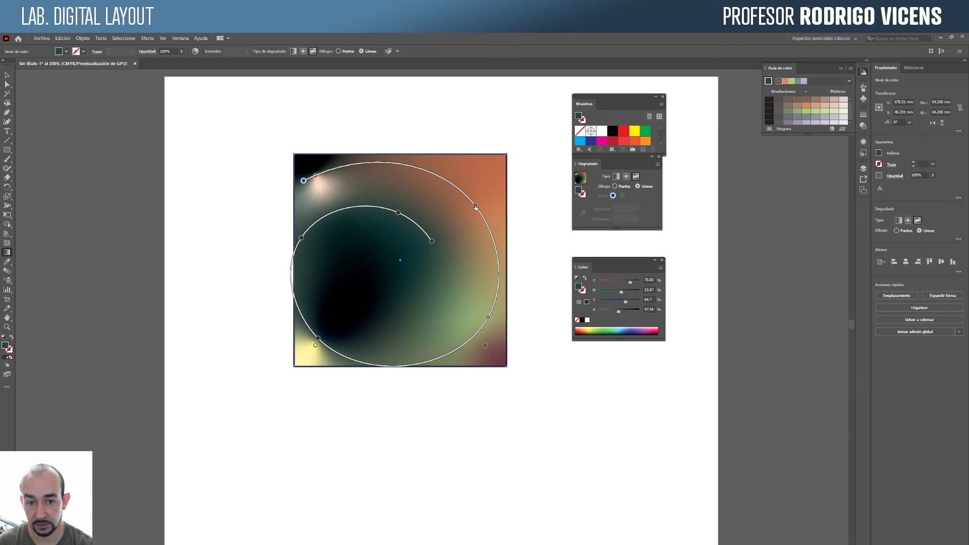
- Try to delete the spiral's upper-right orange stop
{"action": "left_click", "coordinate": [475, 207]}
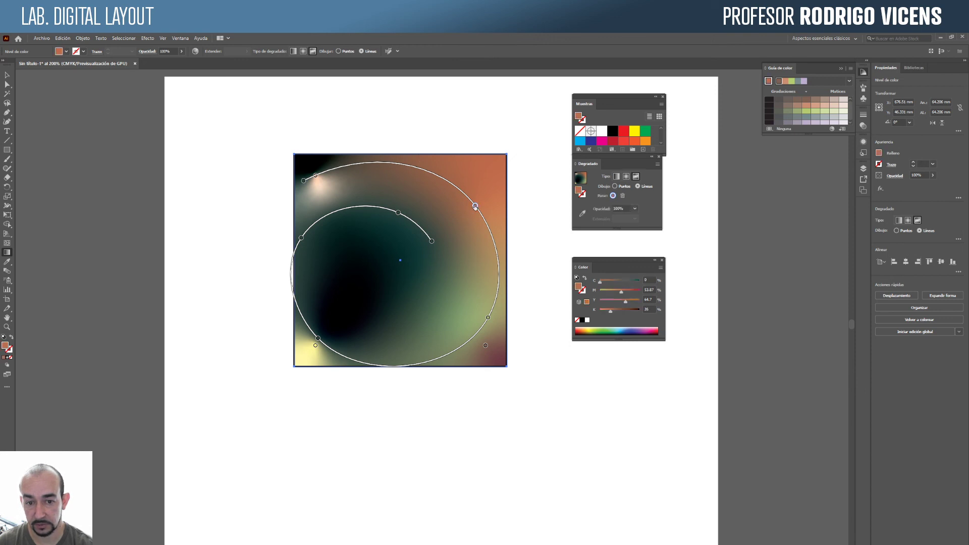
{"action": "left_click", "coordinate": [623, 196]}
{"action": "left_click", "coordinate": [559, 327]}
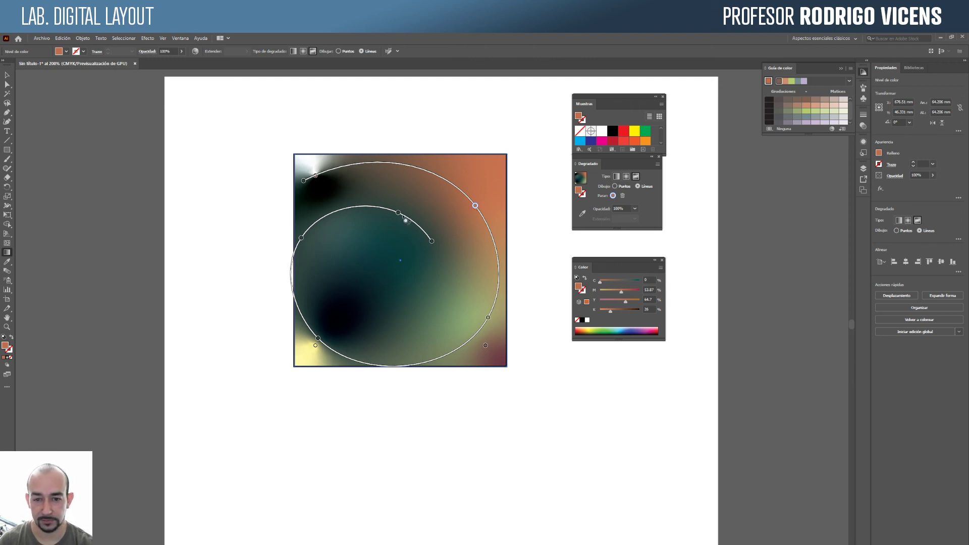
- Add two dark green colour stops along the spiral's inner arc, between its upper stop and its left stop
{"action": "left_click", "coordinate": [398, 213]}
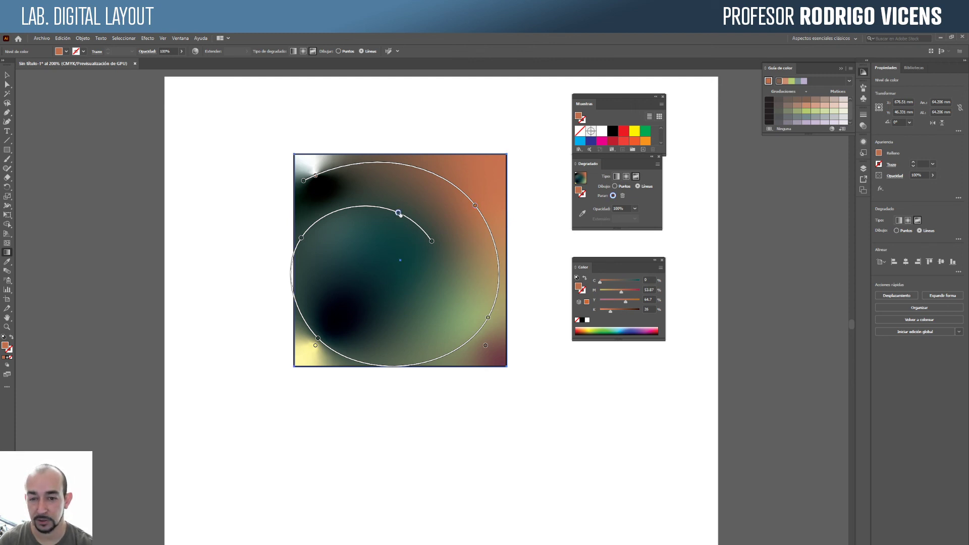
{"action": "left_click", "coordinate": [362, 208]}
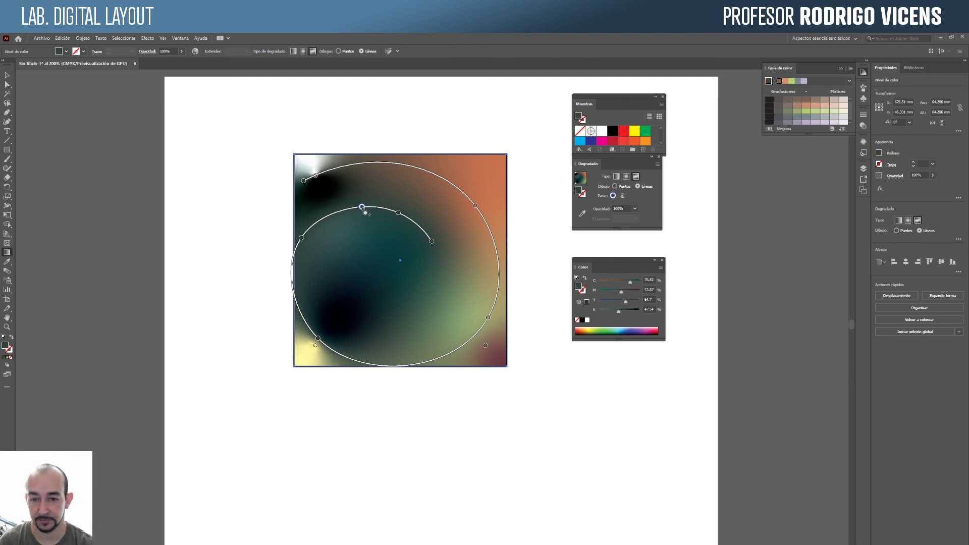
{"action": "left_click", "coordinate": [320, 220]}
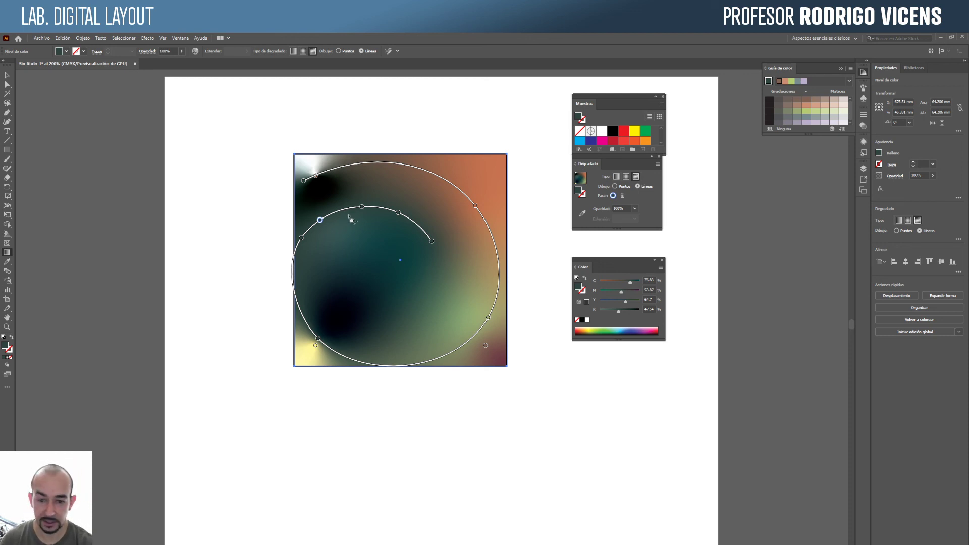
- Recolour the spiral's central end stop orange with 0% cyan and 3% black, and deselect the square
{"action": "left_click", "coordinate": [432, 241]}
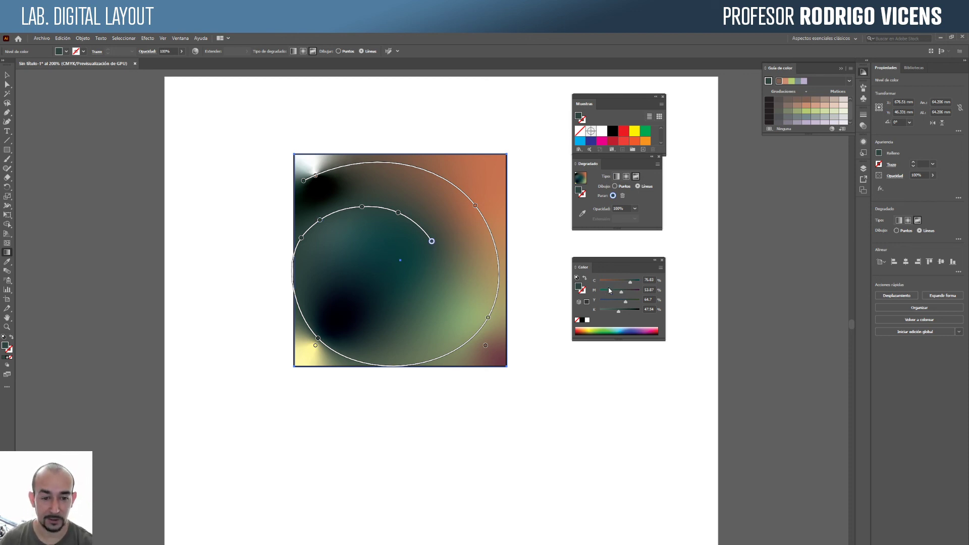
{"action": "left_click_drag", "start_coordinate": [630, 282], "coordinate": [602, 312]}
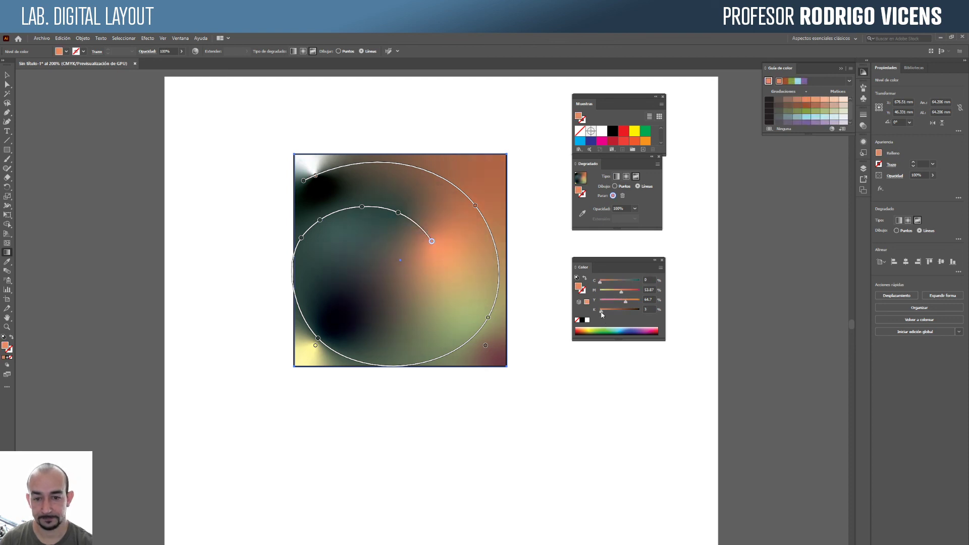
{"action": "key", "text": "v"}
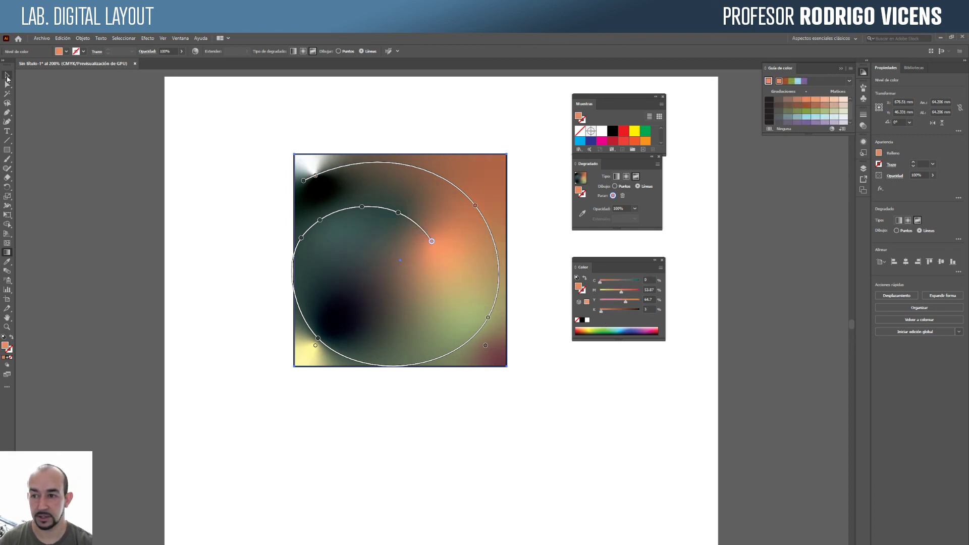
{"action": "left_click", "coordinate": [259, 351]}
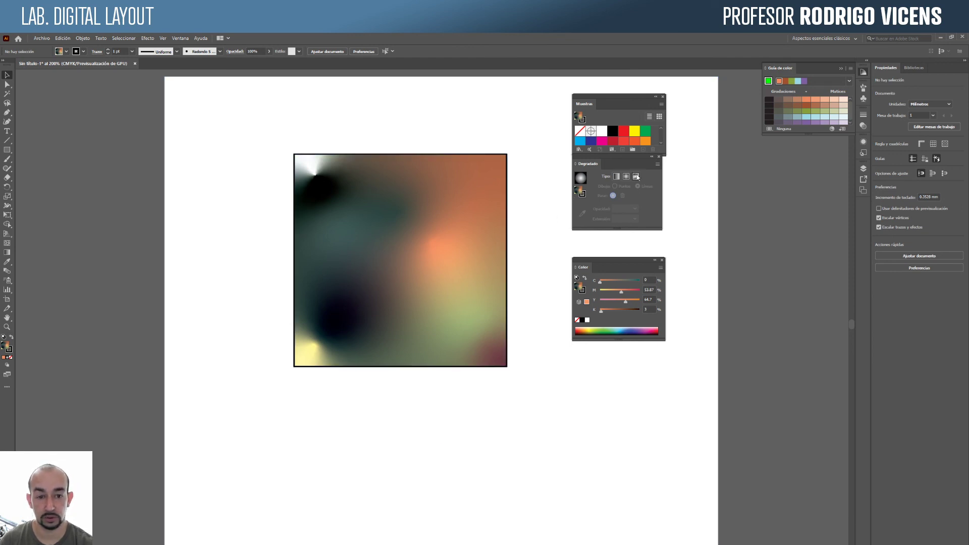
- Reopen the square's freeform gradient for editing and check the colours of the spiral's central, inner upper, upper-right and lower-right stops
{"action": "left_click", "coordinate": [426, 214]}
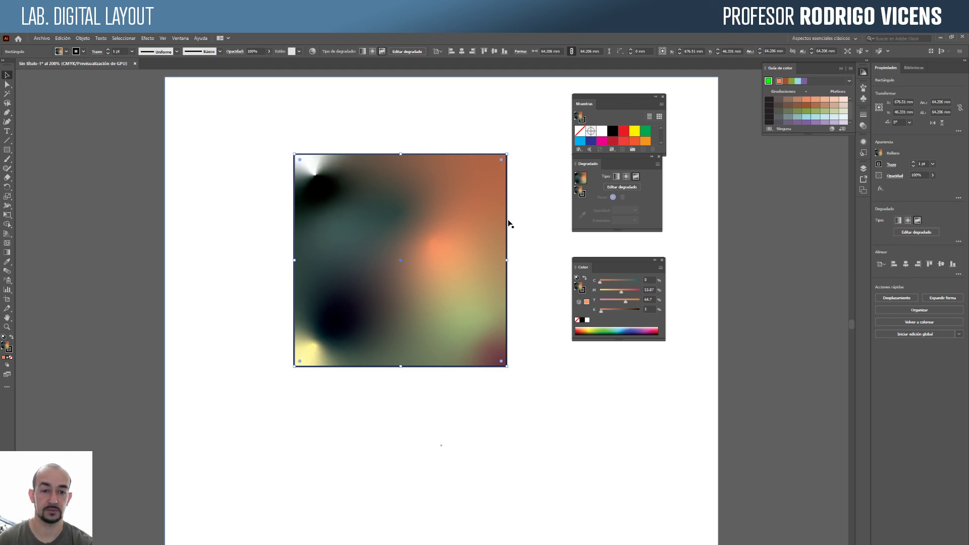
{"action": "left_click", "coordinate": [622, 187]}
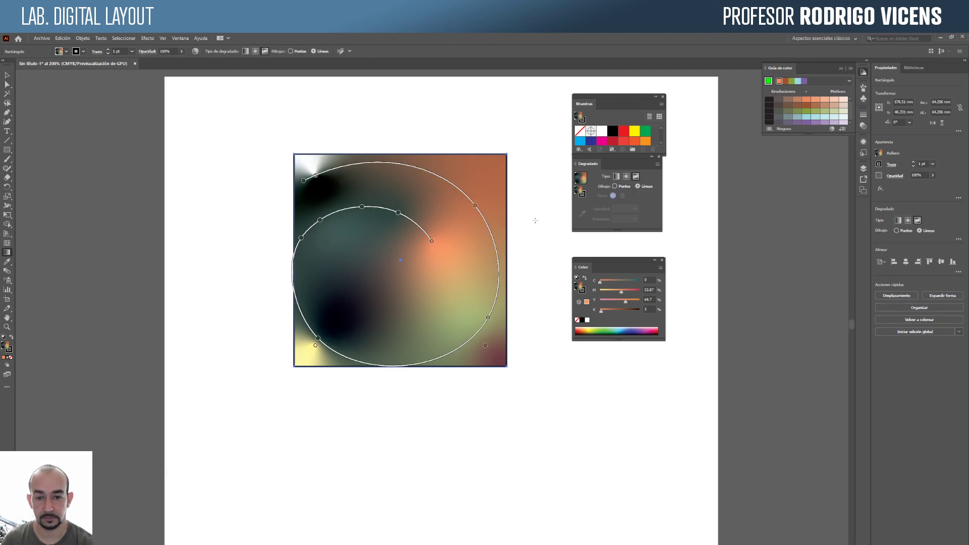
{"action": "left_click", "coordinate": [432, 241]}
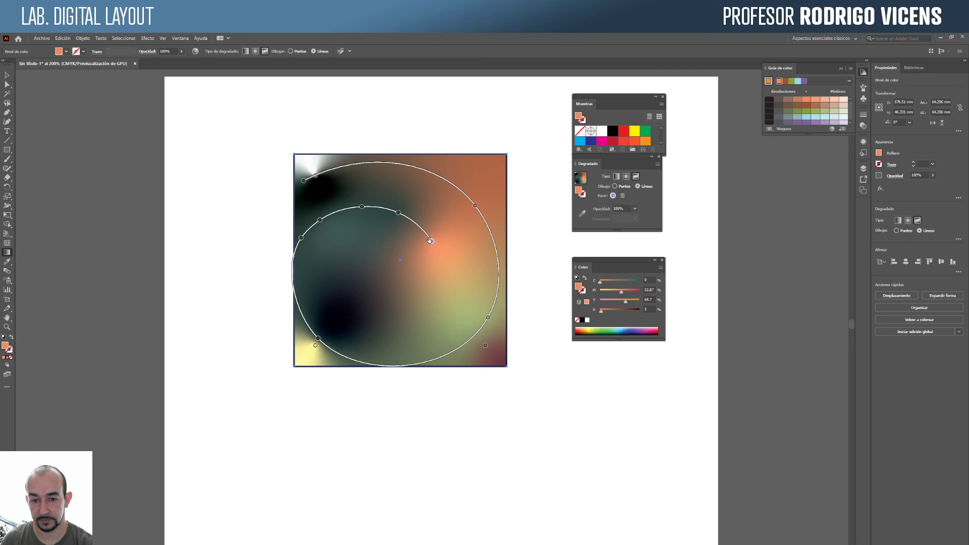
{"action": "left_click", "coordinate": [398, 213]}
{"action": "left_click", "coordinate": [399, 213]}
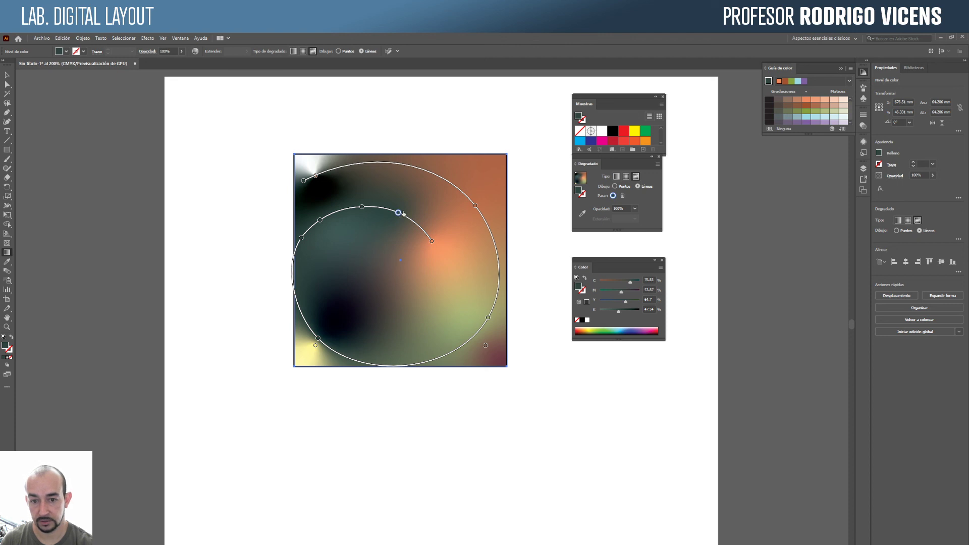
{"action": "left_click", "coordinate": [475, 206]}
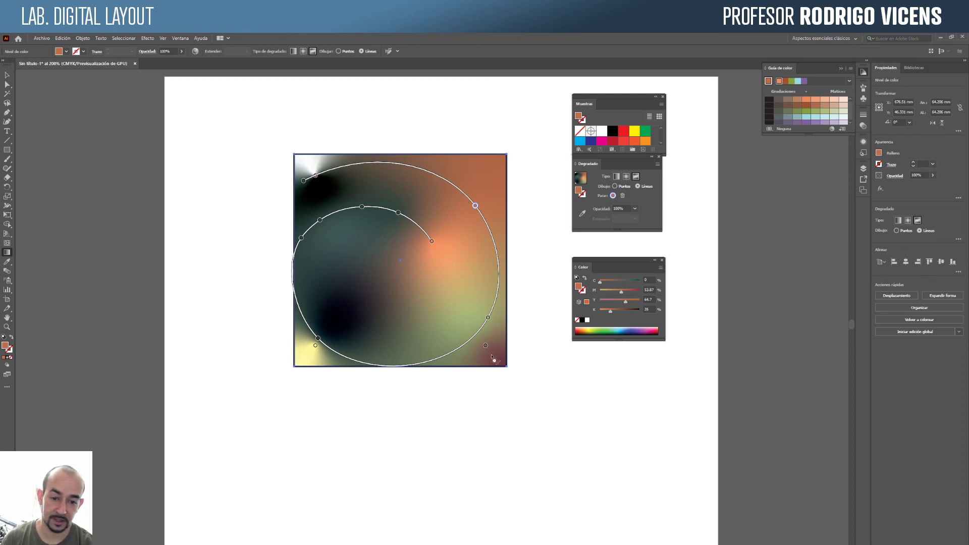
{"action": "left_click", "coordinate": [488, 318]}
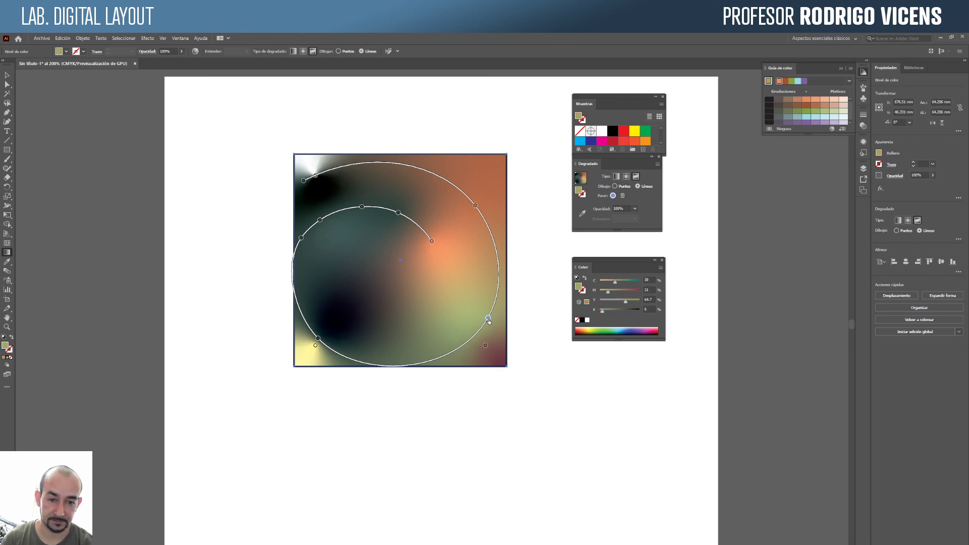
- Switch the freeform gradient to points and add three separate dark green stops: above the inner arc, below centre and right of centre
{"action": "left_click", "coordinate": [615, 186]}
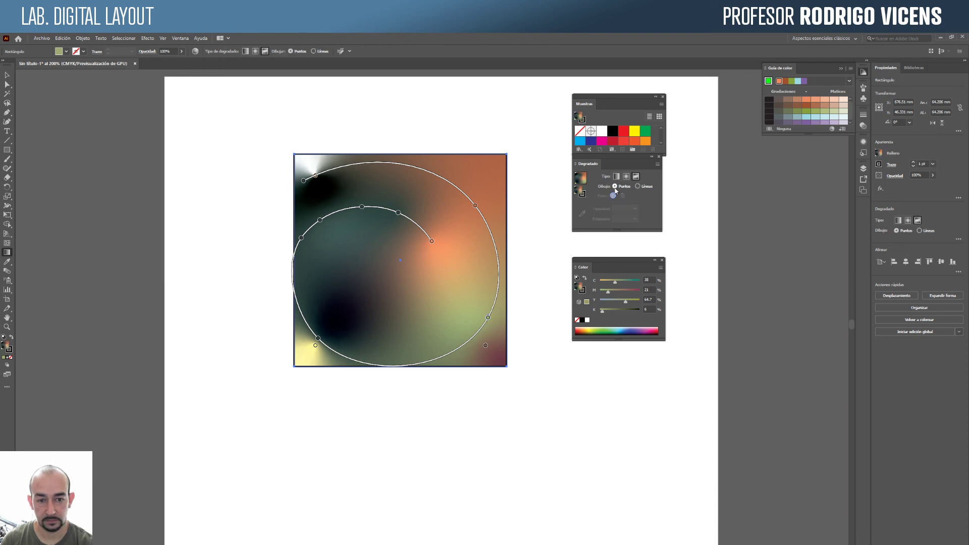
{"action": "left_click", "coordinate": [398, 213]}
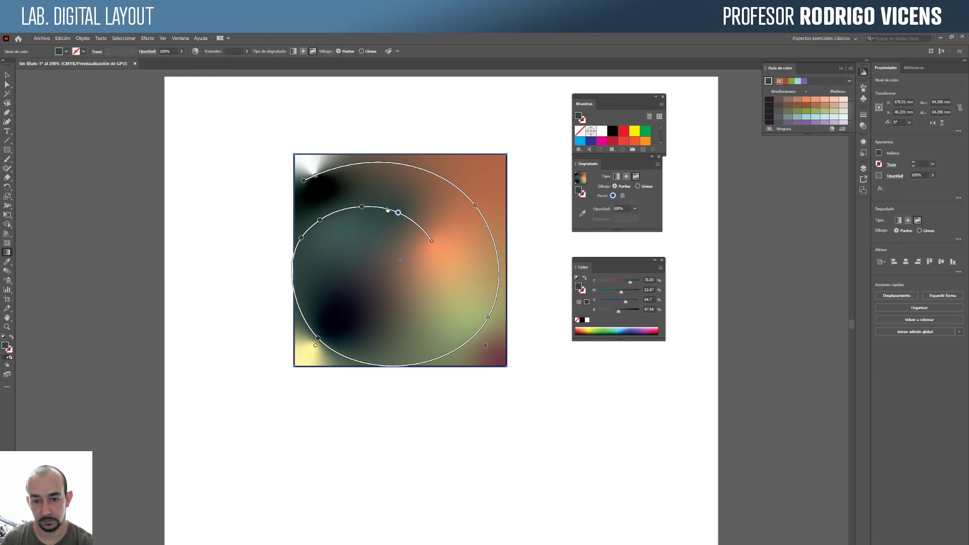
{"action": "left_click", "coordinate": [414, 198]}
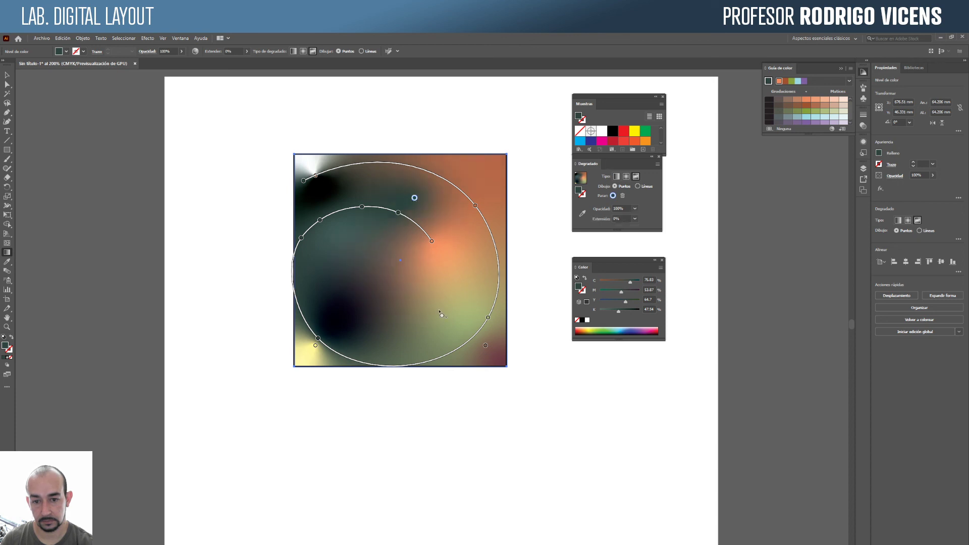
{"action": "left_click", "coordinate": [438, 309]}
{"action": "left_click", "coordinate": [465, 259]}
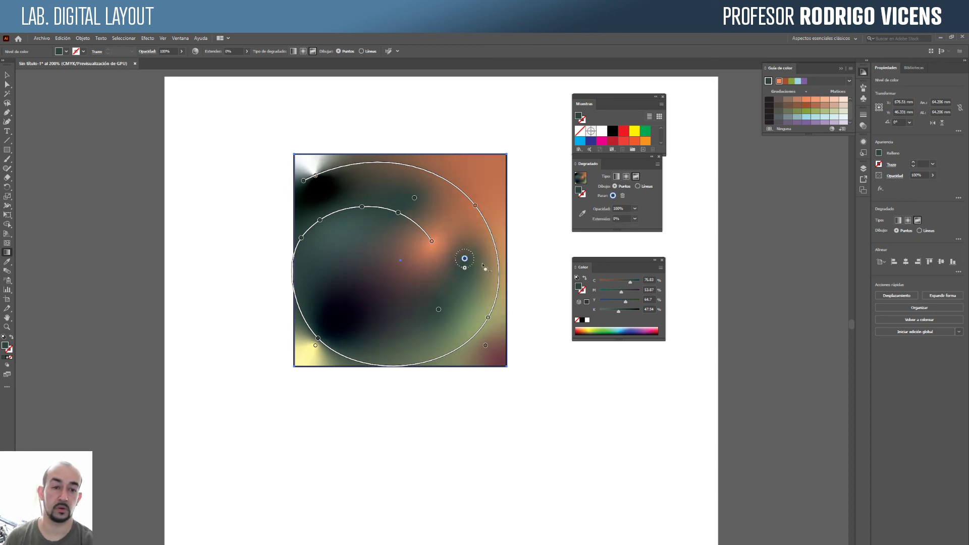